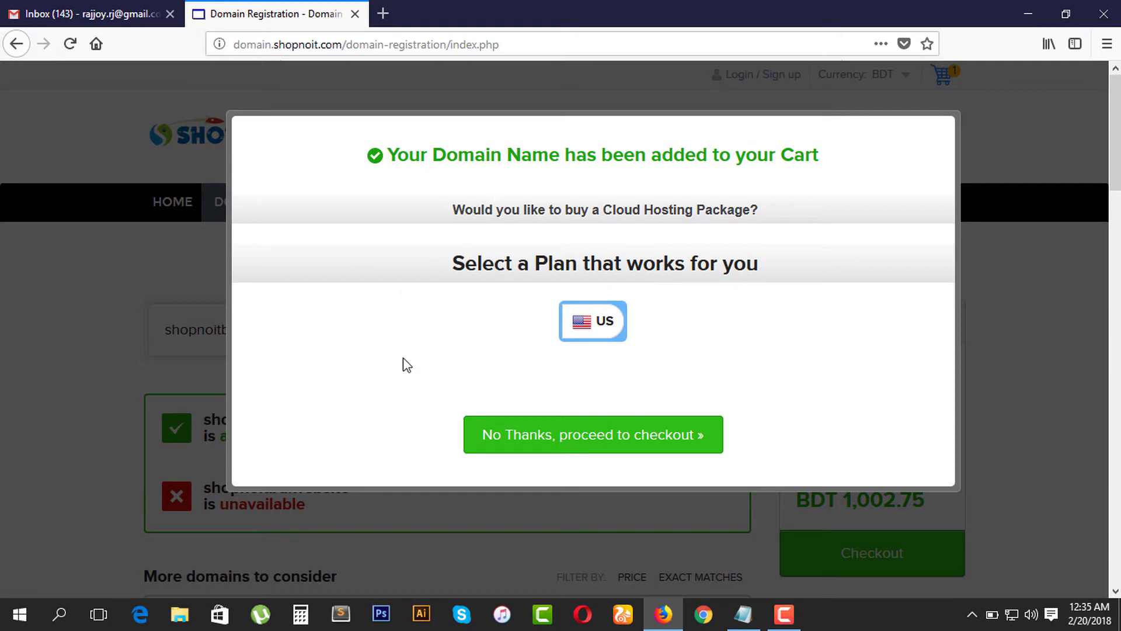
Step: Skip the hosting offer to reach checkout and remove the applied coupon
click(596, 447)
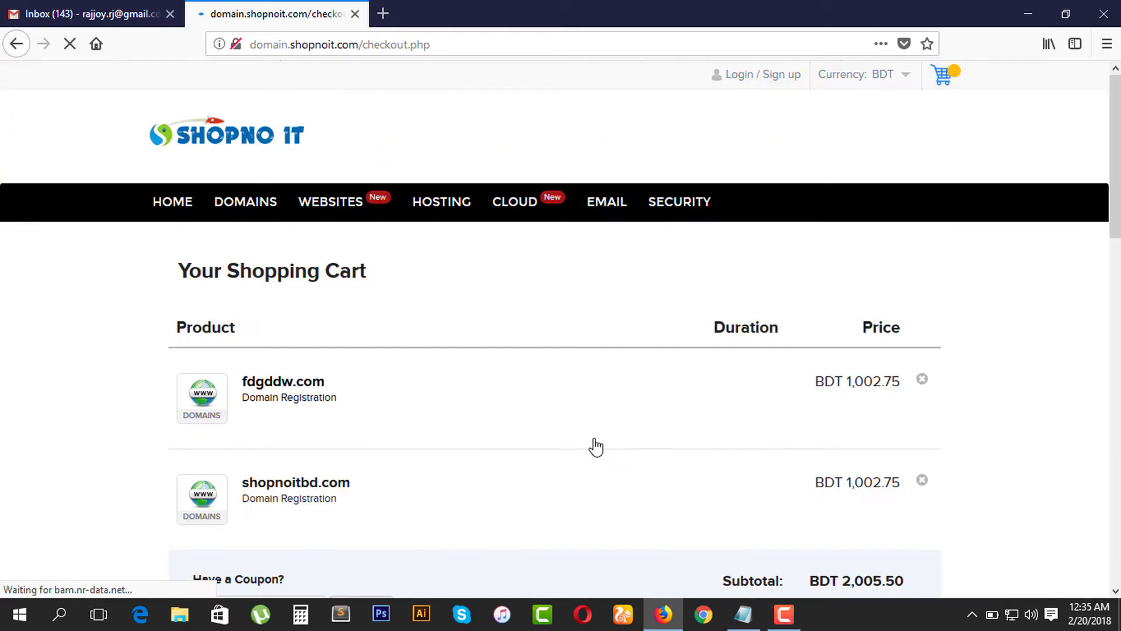
scroll(596, 446, down, 2)
scroll(595, 446, down, 2)
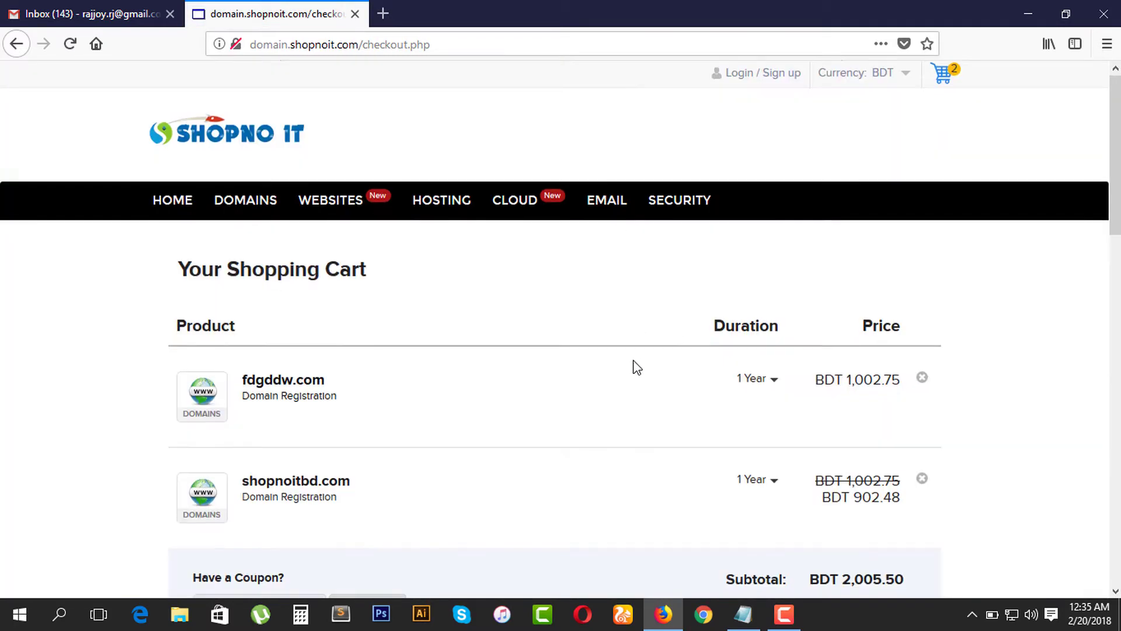
scroll(635, 367, down, 3)
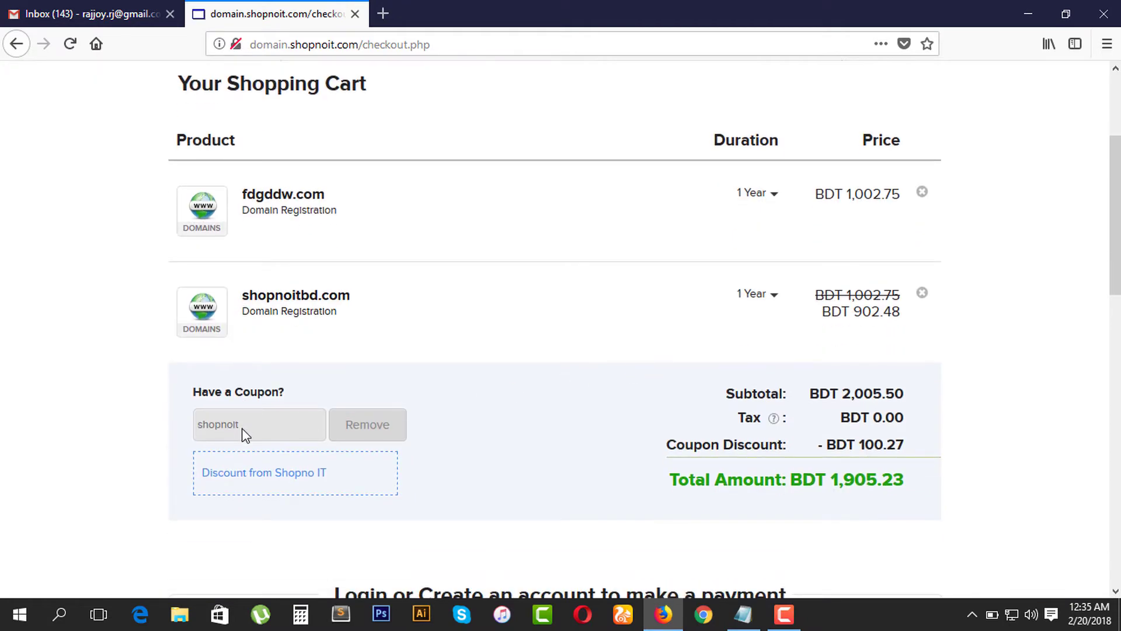
click(368, 426)
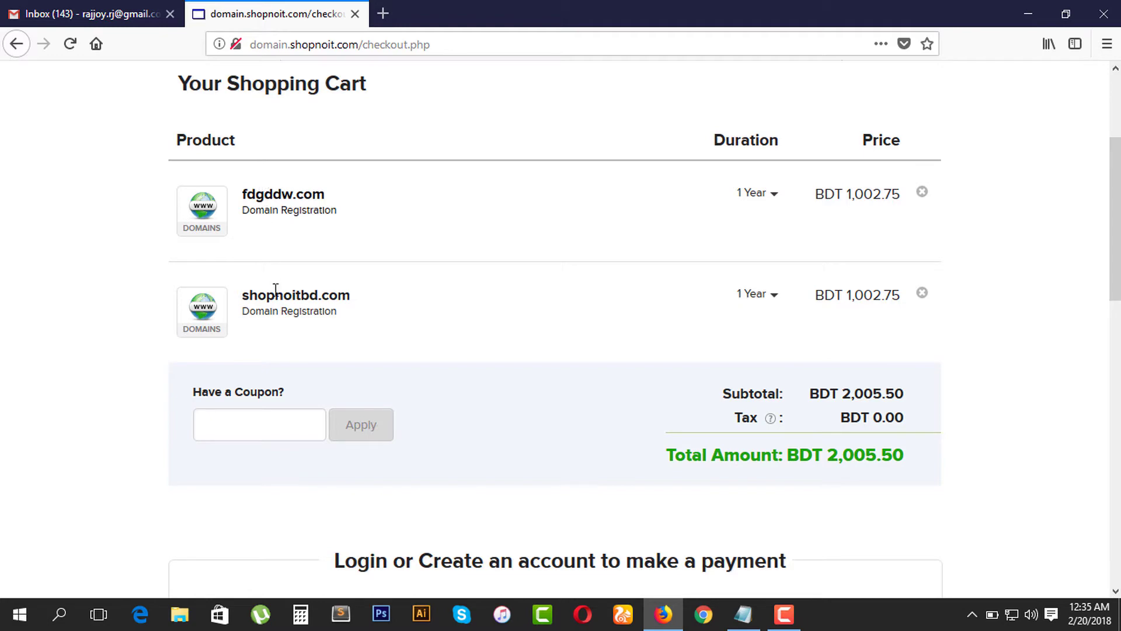
Step: Remove fdgddw.com from the cart, leaving shopnoitbd.com at BDT 1,002.75
click(922, 196)
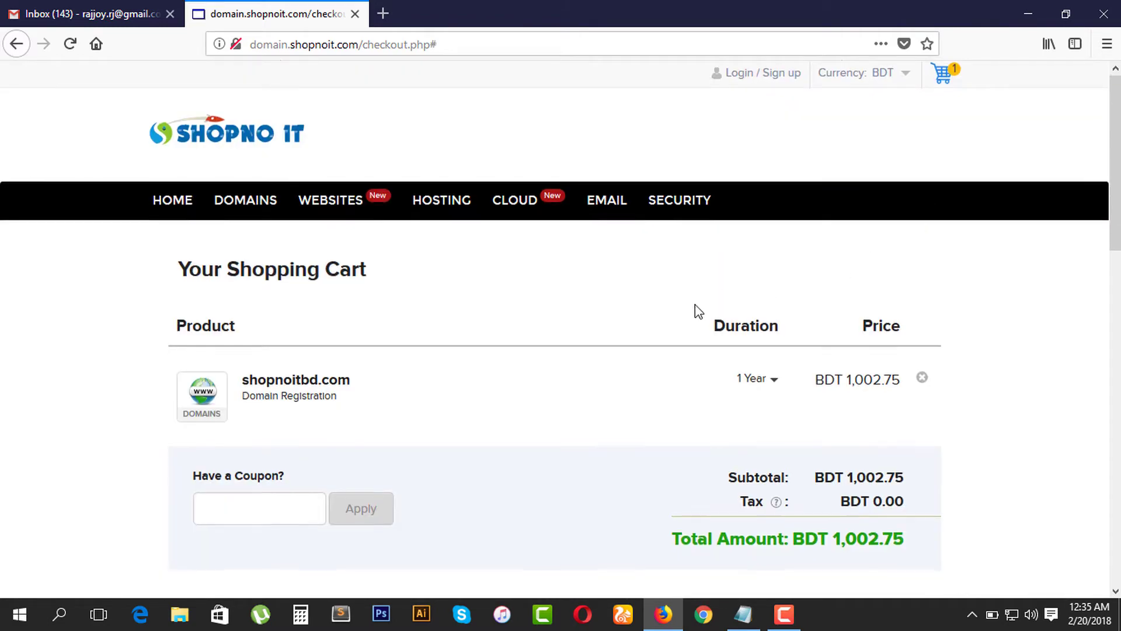
scroll(338, 257, down, 5)
scroll(261, 162, up, 2)
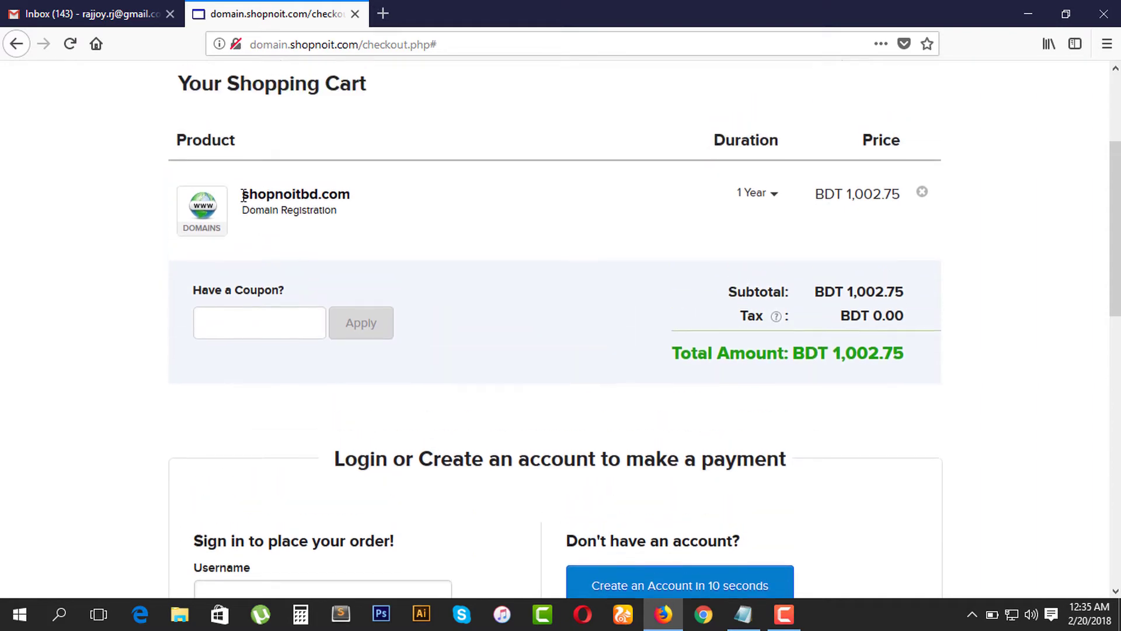
drag(243, 193, 368, 192)
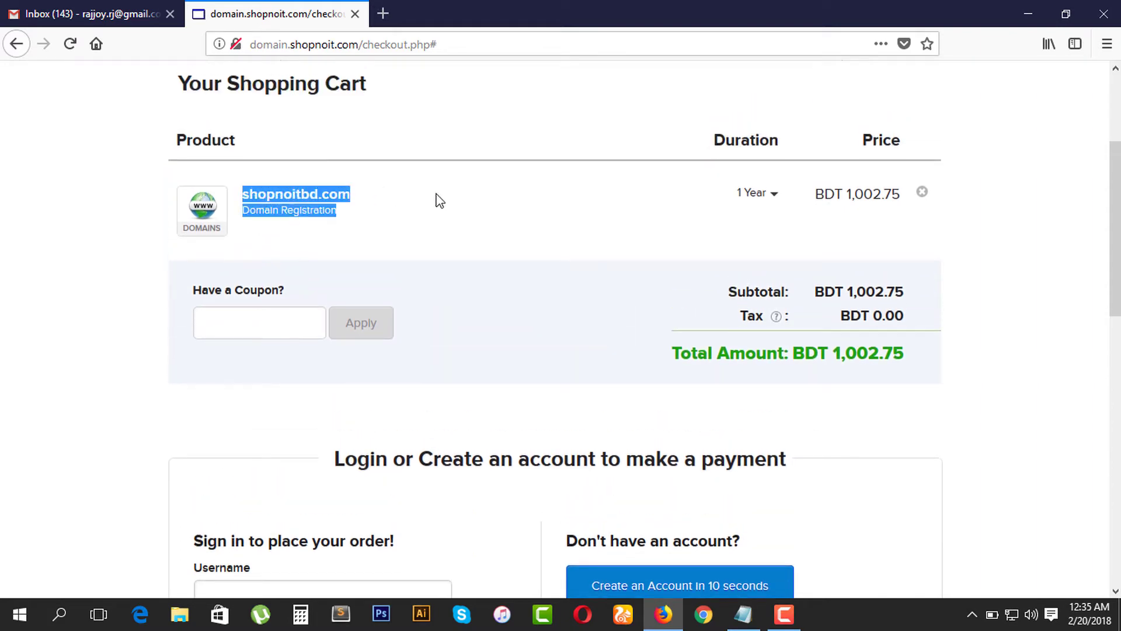
click(554, 200)
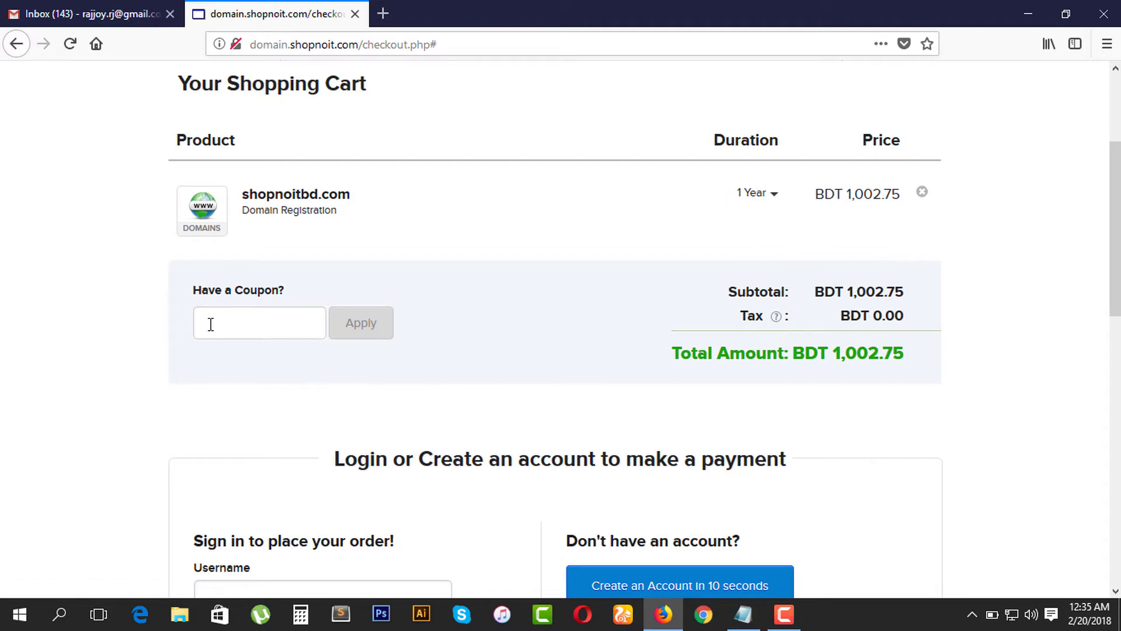
Step: Apply coupon code 'shopnoit', cutting BDT 100.27 for a BDT 902.48 total
click(240, 326)
text(shop)
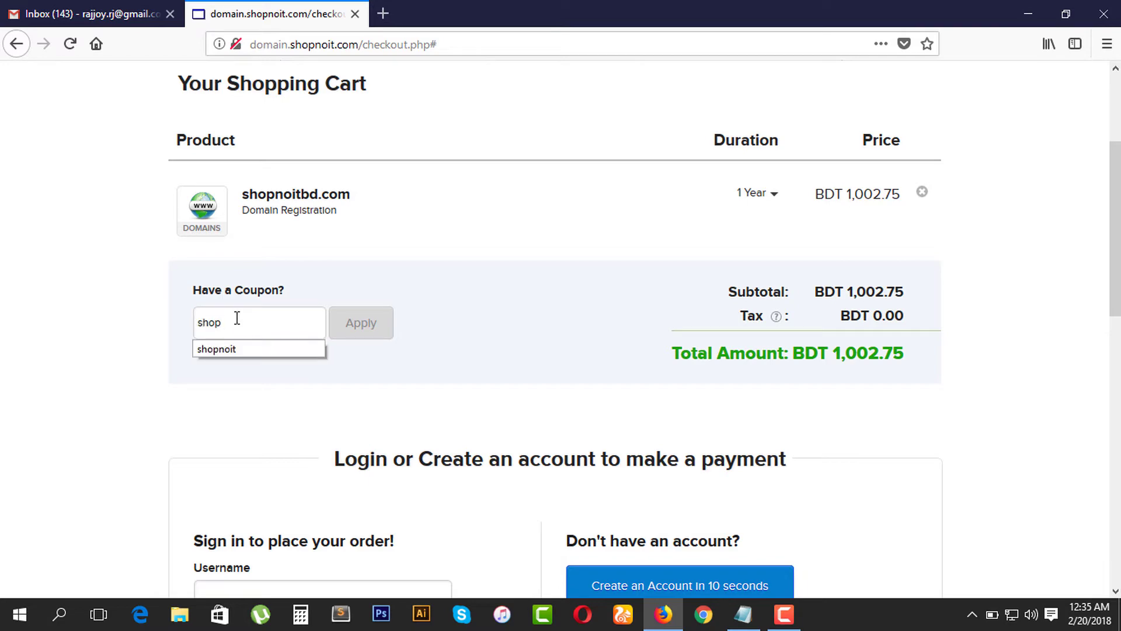
text(ni)
key(BackSpace)
text(oit)
click(361, 326)
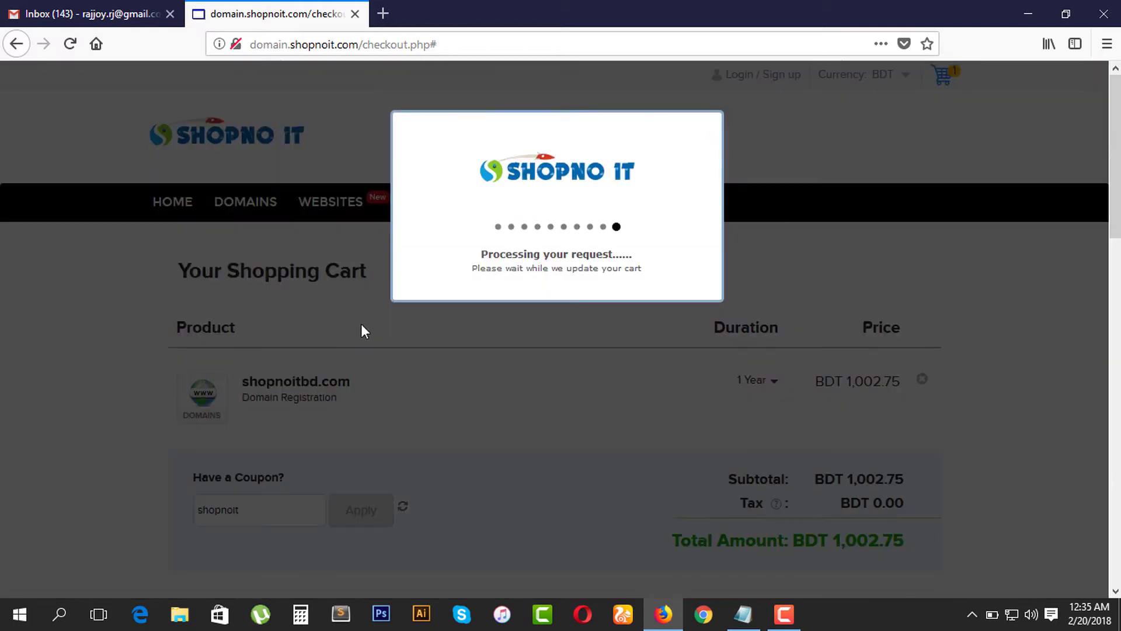
scroll(422, 362, down, 2)
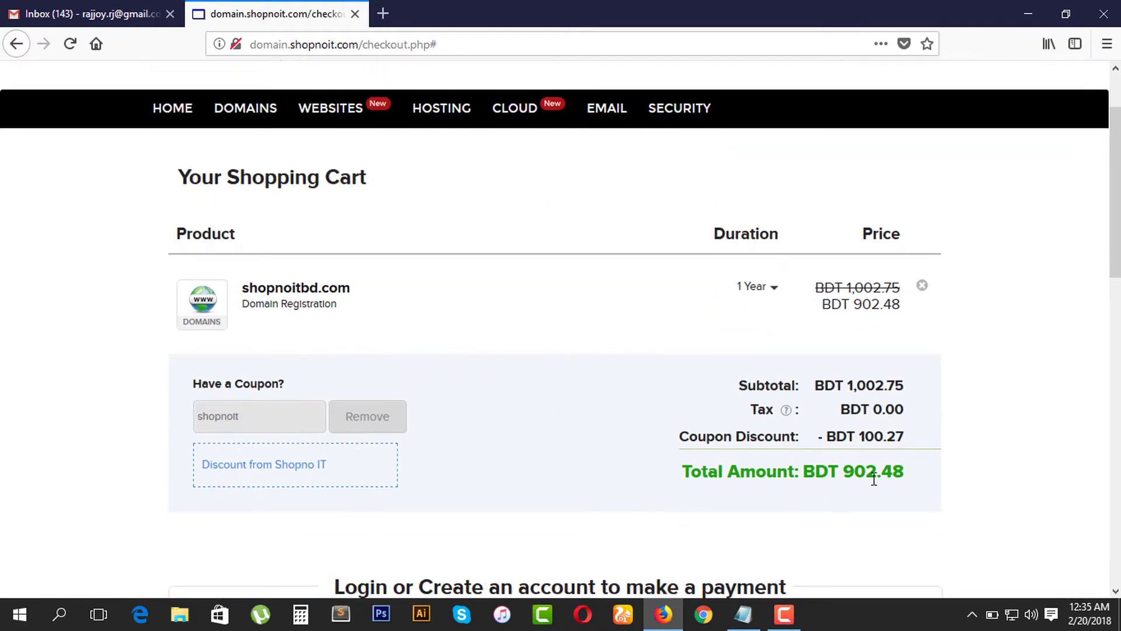
scroll(865, 443, down, 2)
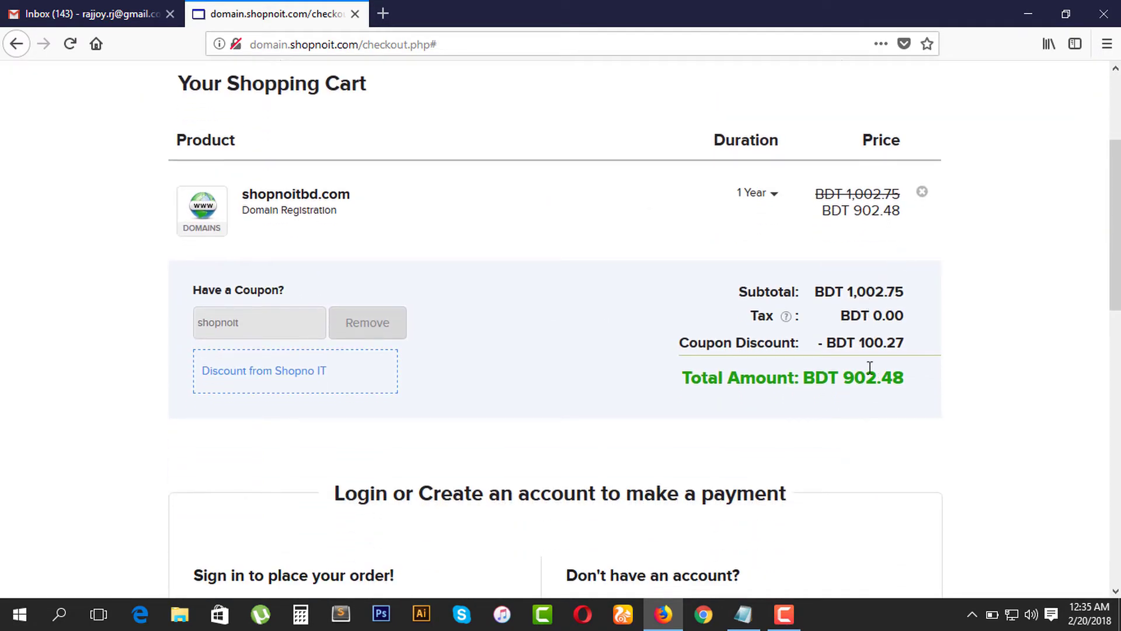
scroll(865, 384, down, 3)
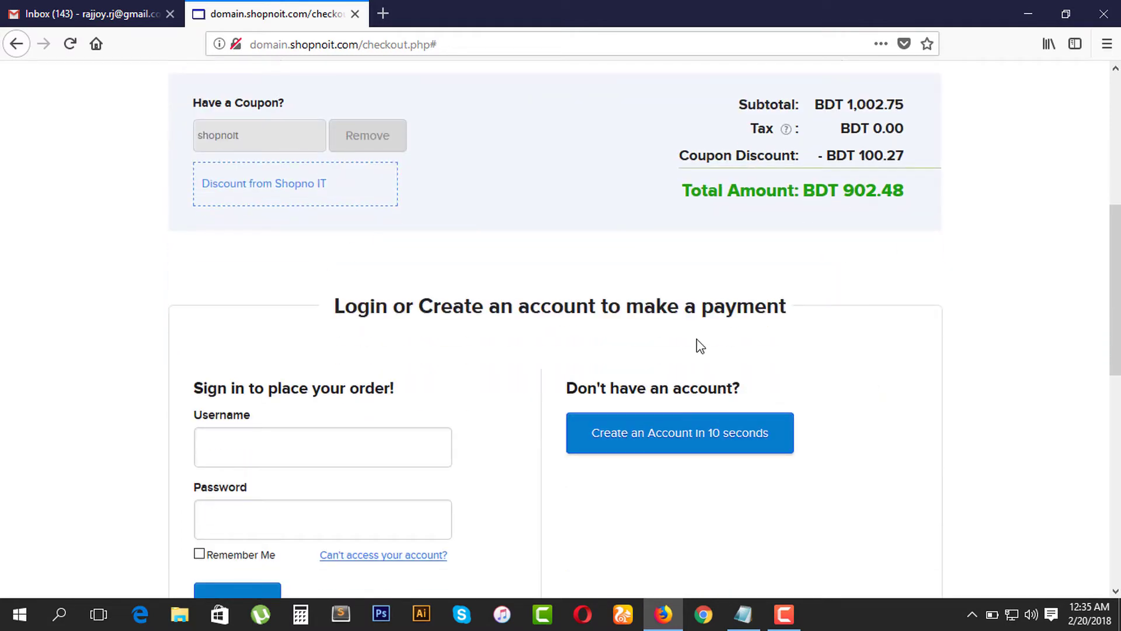
scroll(699, 342, up, 6)
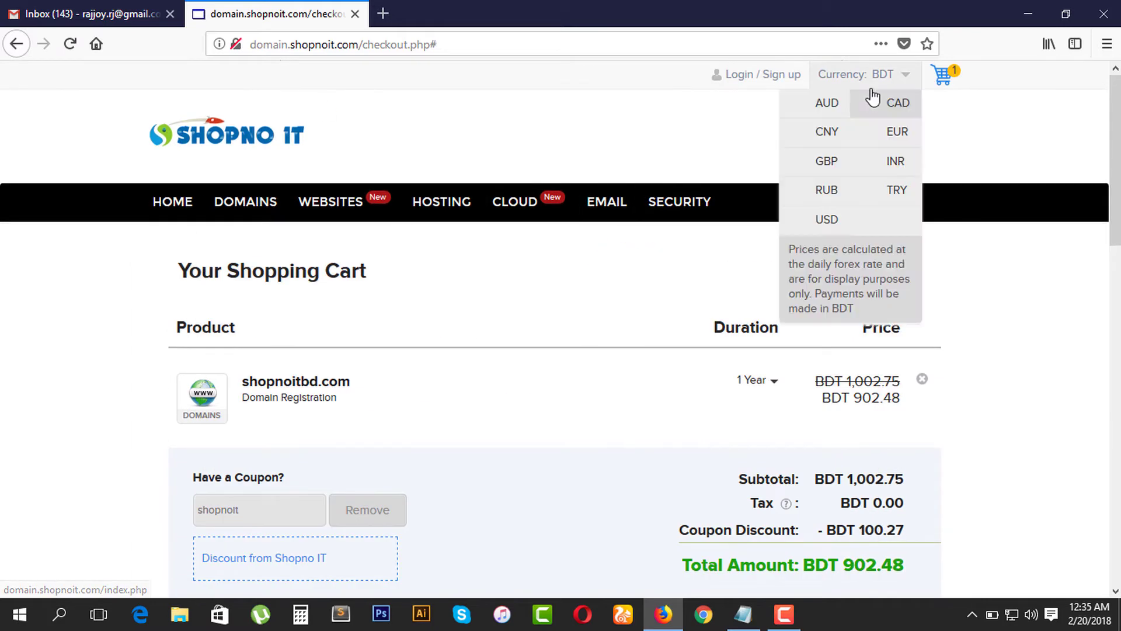
scroll(198, 153, down, 2)
scroll(192, 176, down, 1)
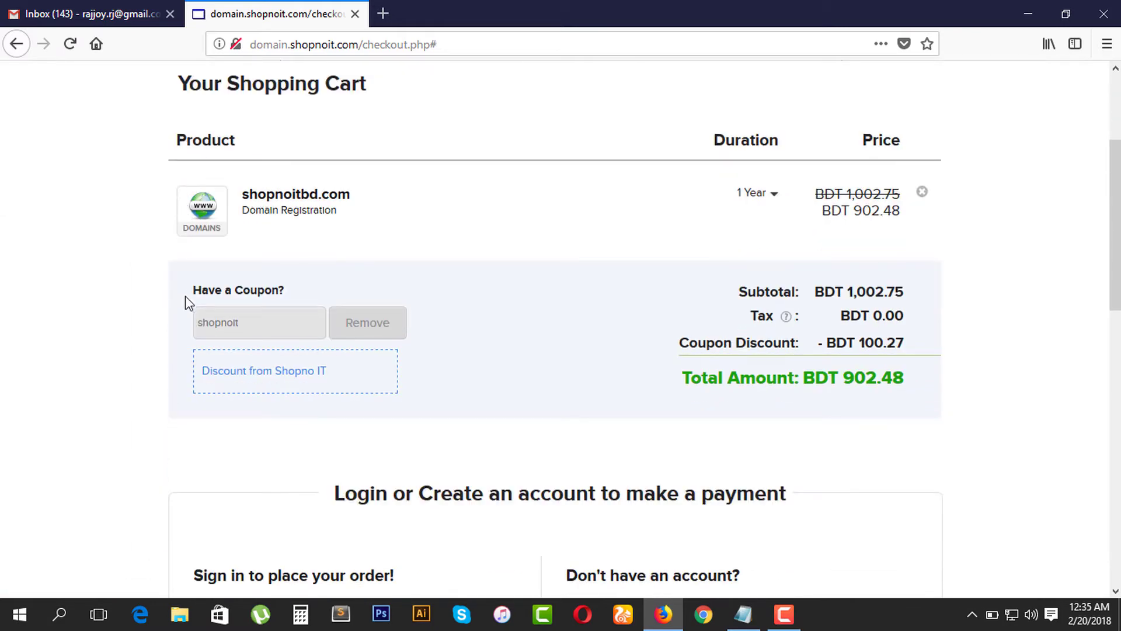
scroll(188, 303, down, 3)
scroll(187, 302, down, 2)
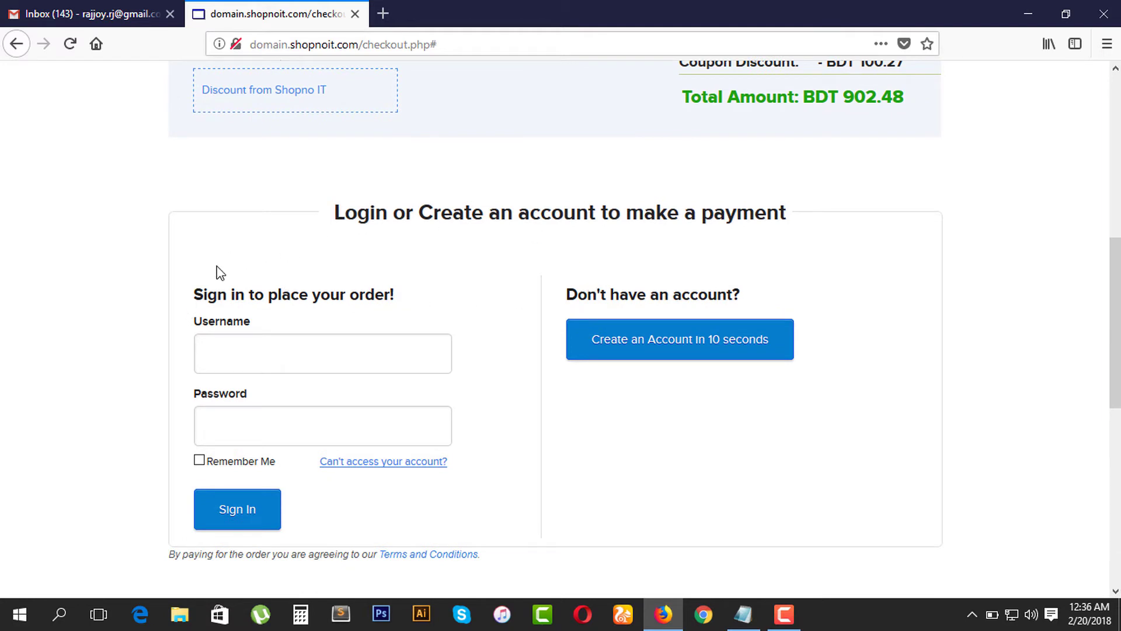
click(241, 355)
click(224, 444)
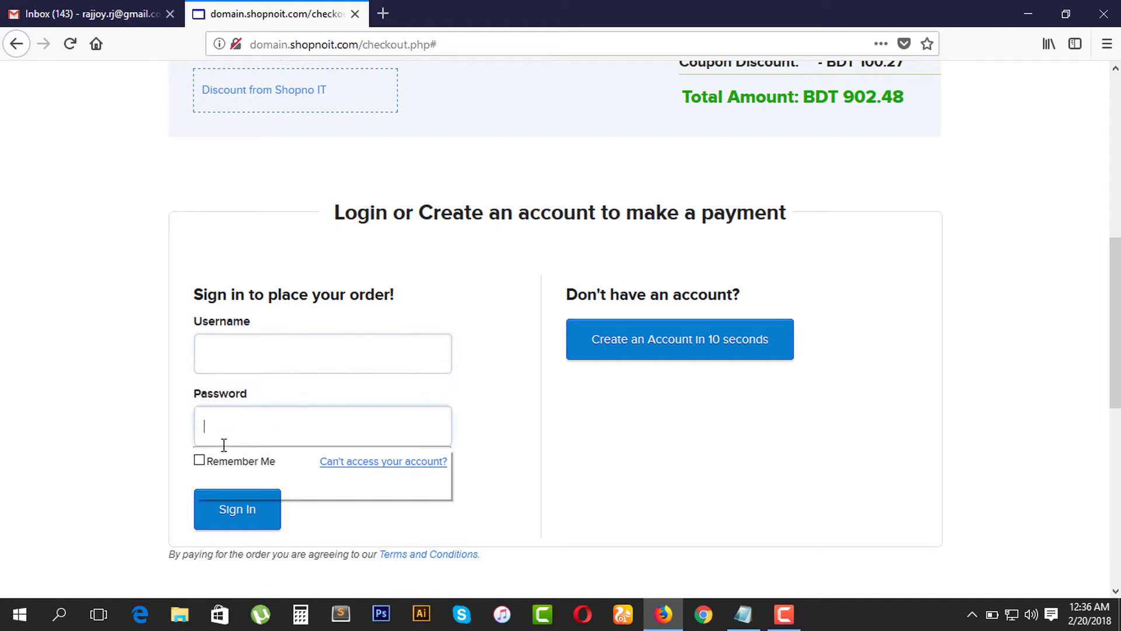
click(130, 407)
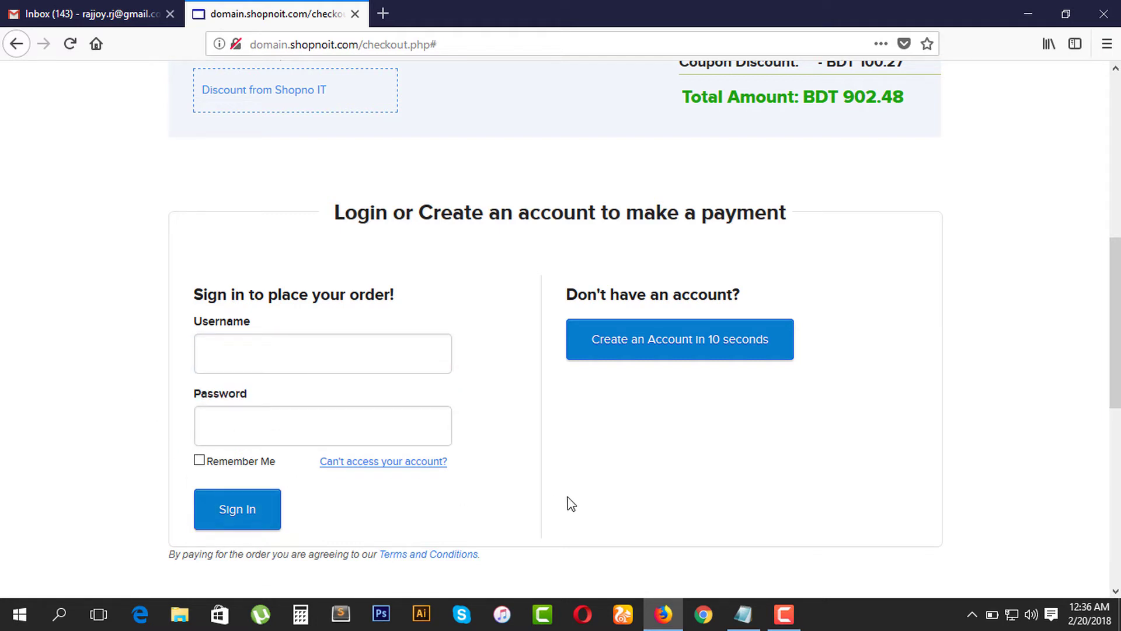
scroll(570, 502, up, 3)
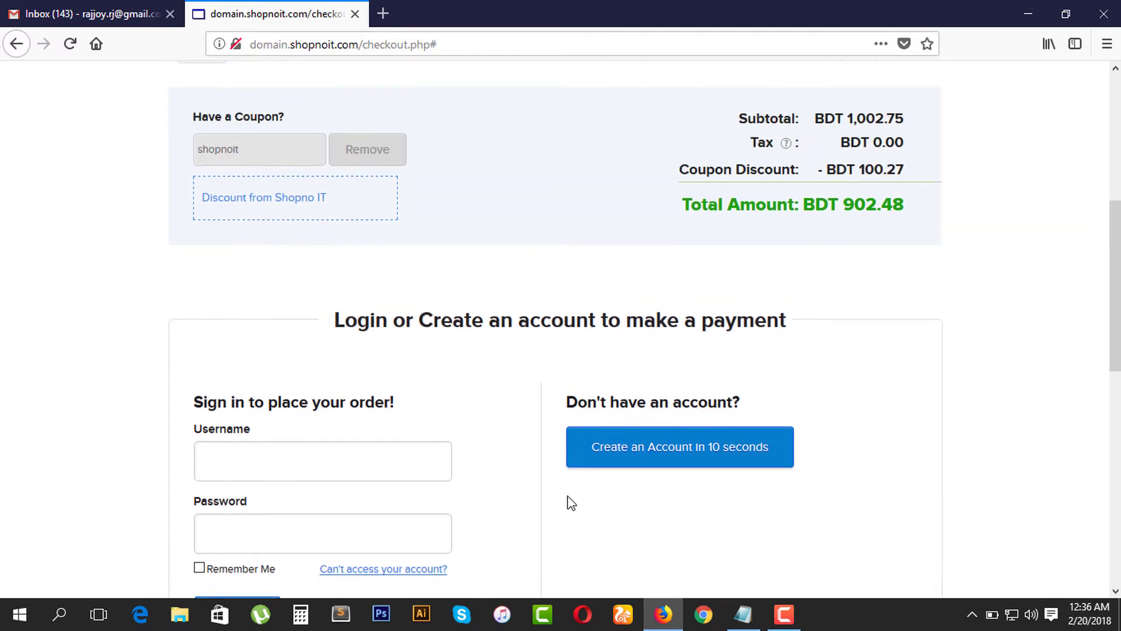
scroll(567, 495, up, 2)
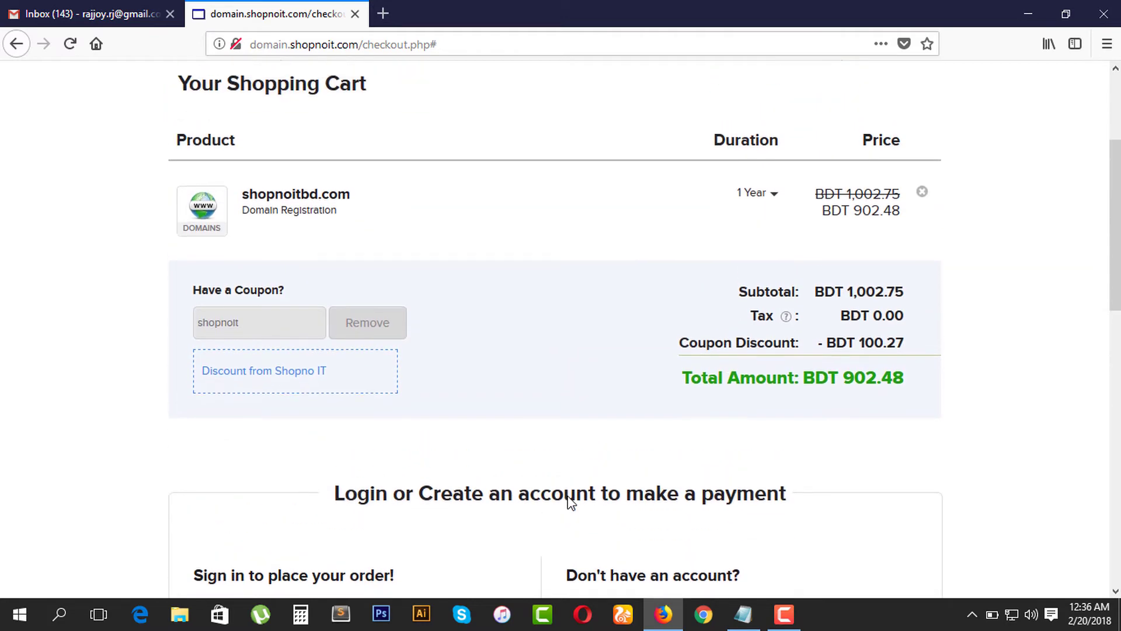
scroll(568, 494, down, 4)
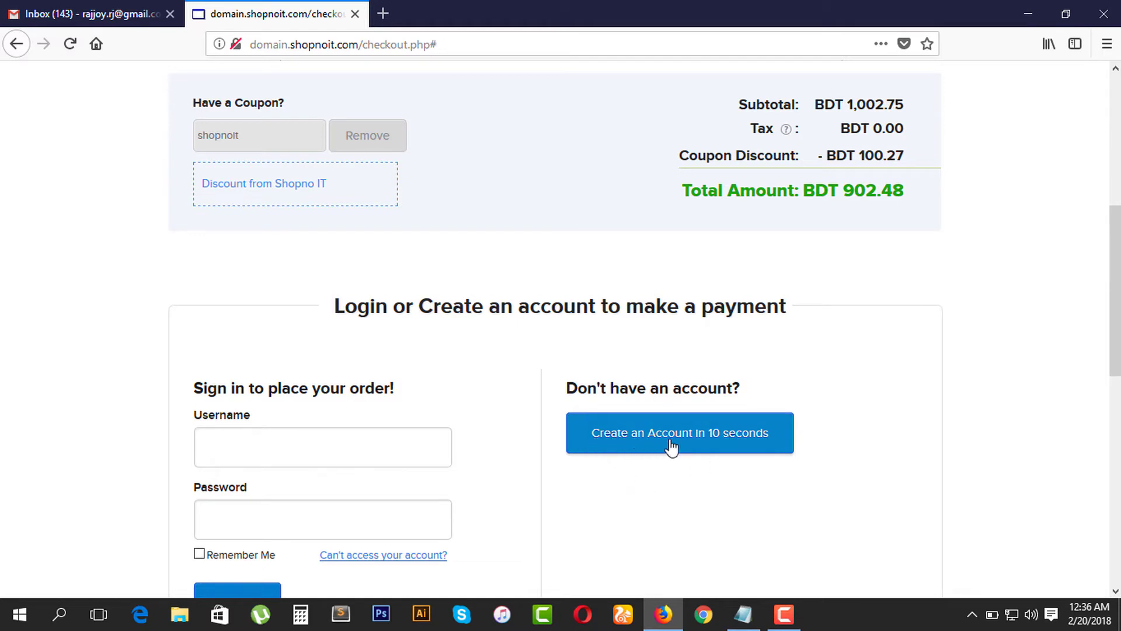
Step: Start a new customer account and enter the customer's full name
click(748, 444)
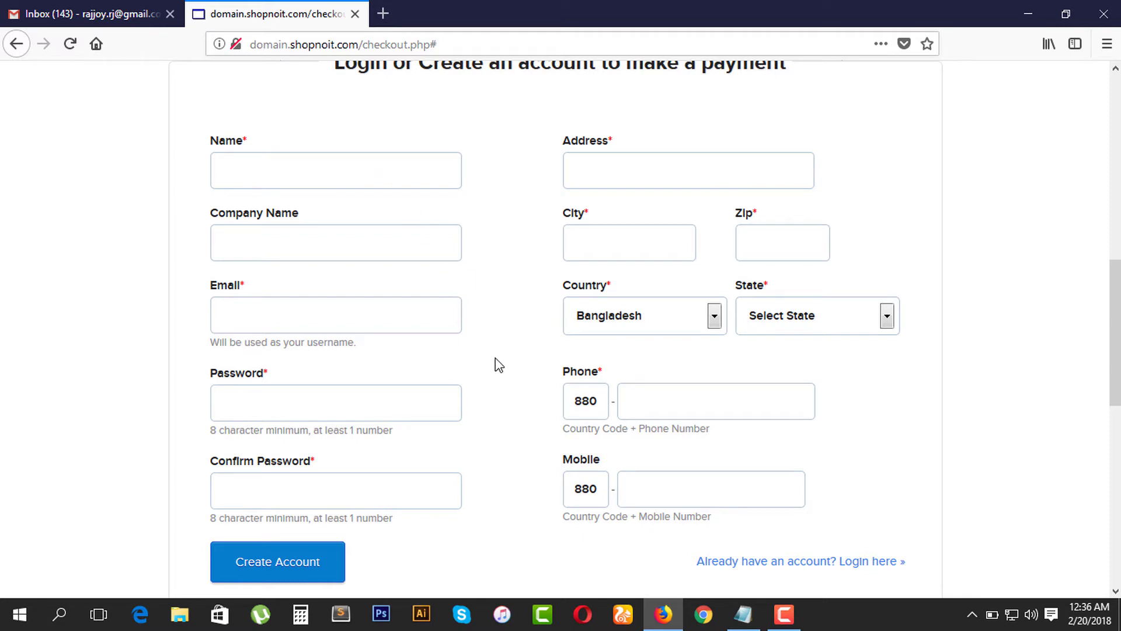
click(334, 172)
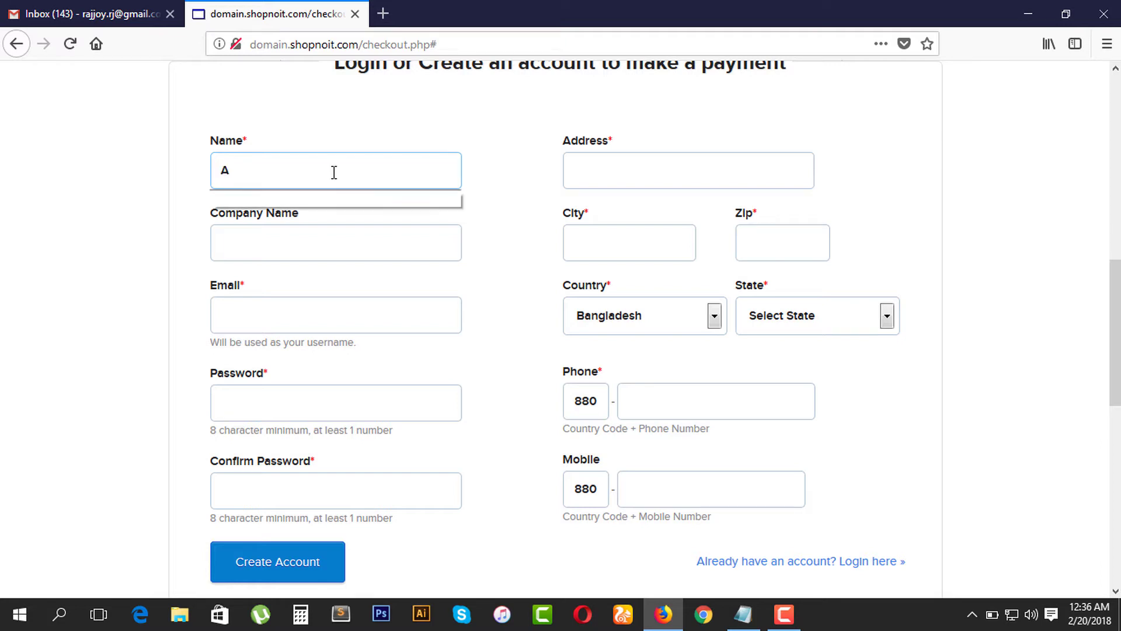
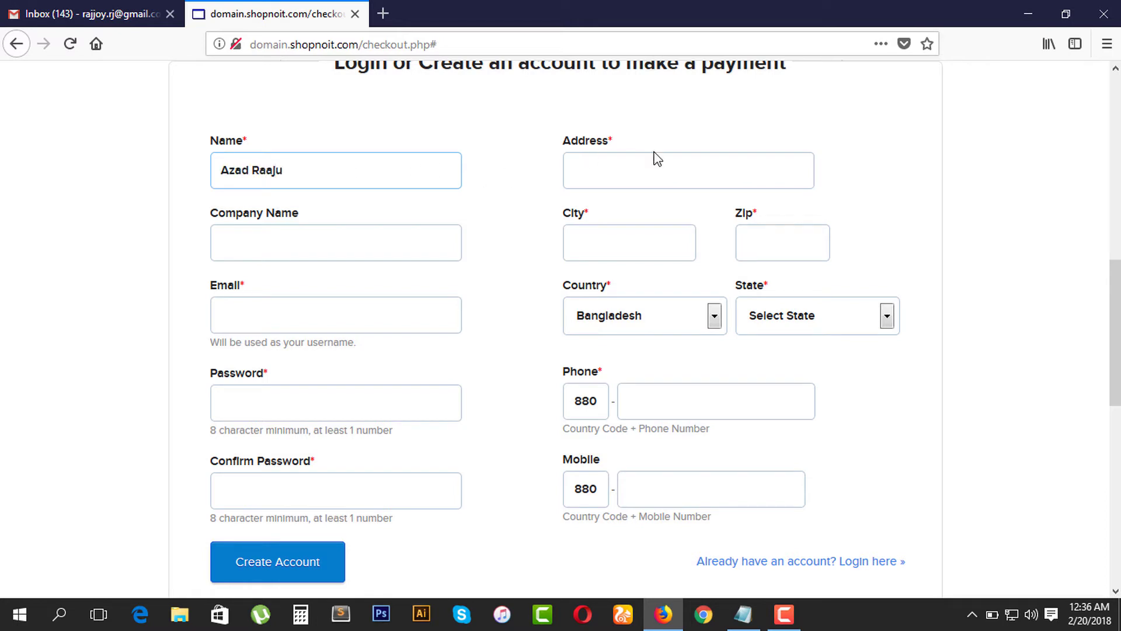
Step: Fill in the customer's street address, city and zip code, then bring up the MY TASK notes
click(656, 158)
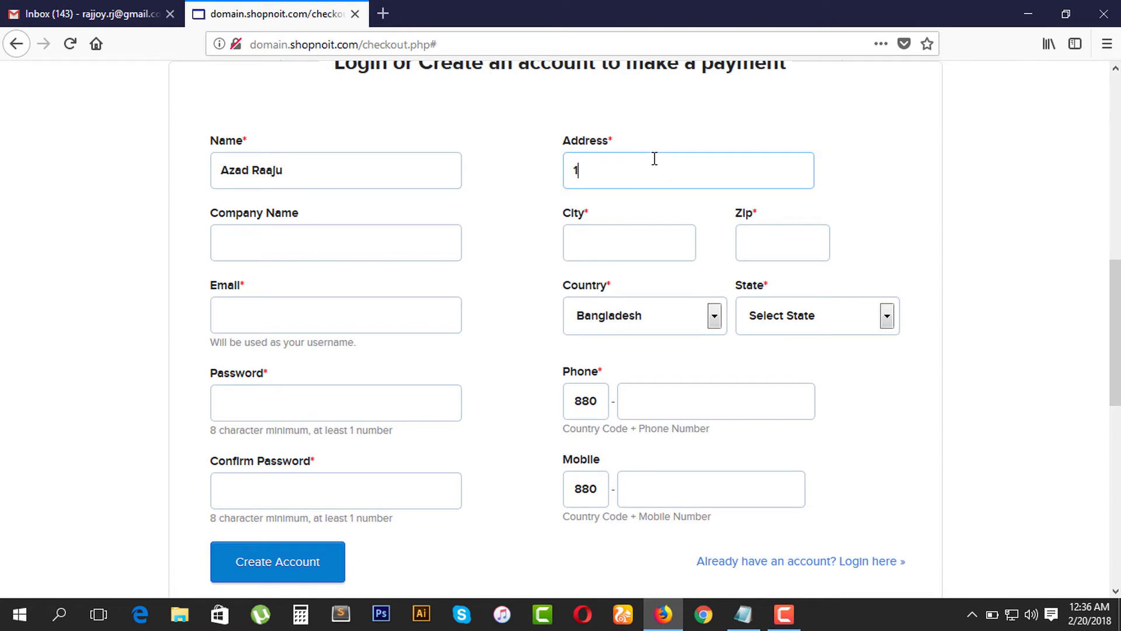
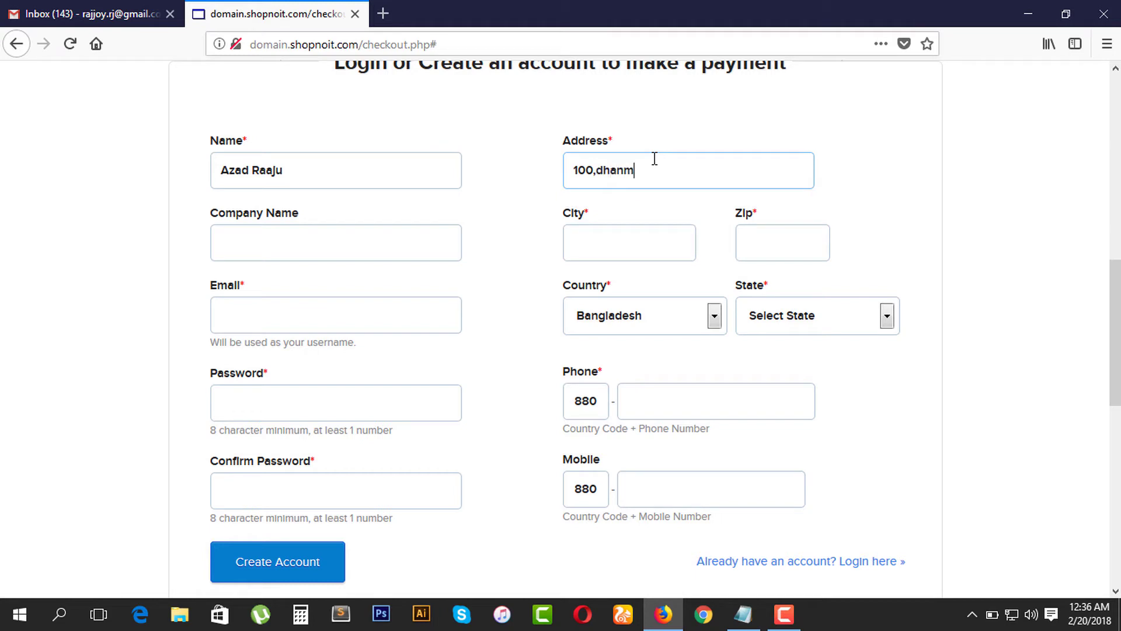
click(655, 239)
text(dhaka)
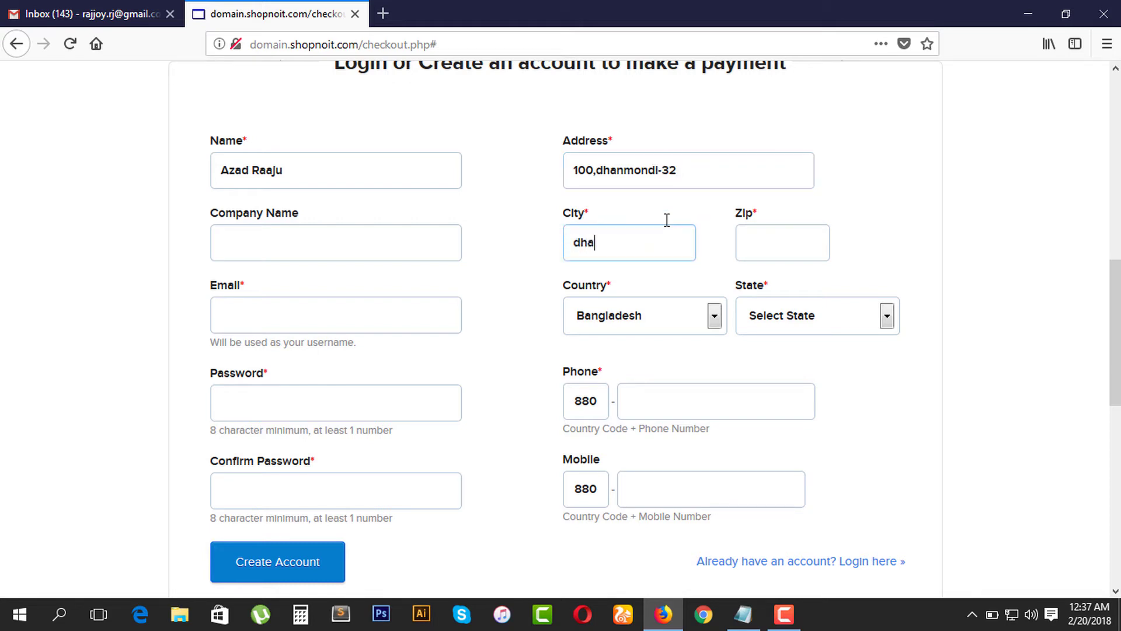
click(776, 237)
text(1207)
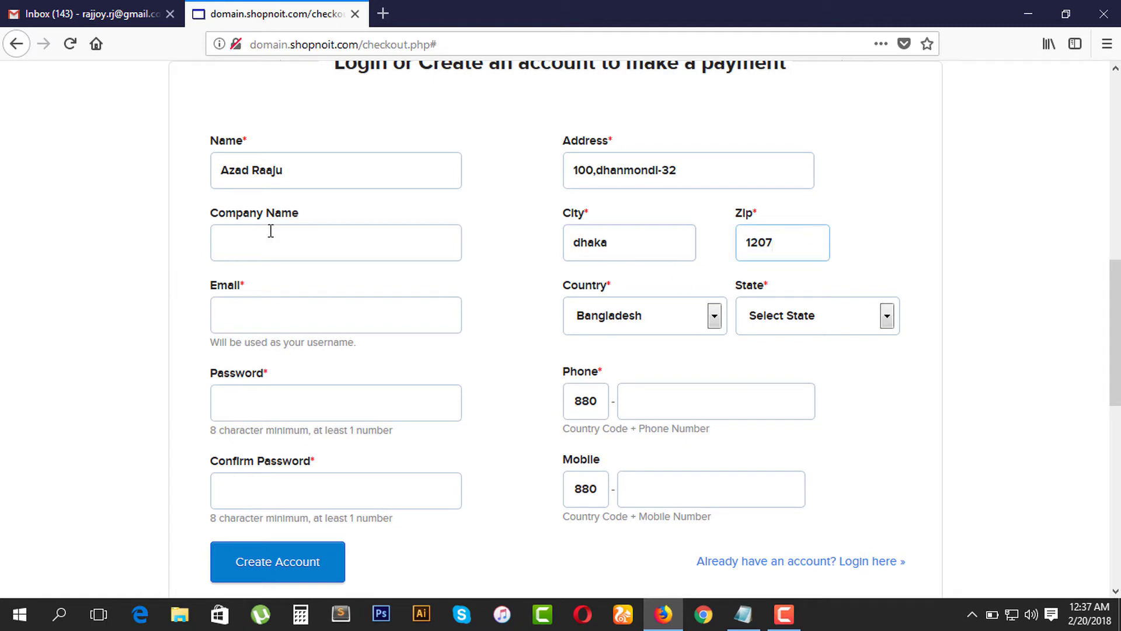
click(270, 237)
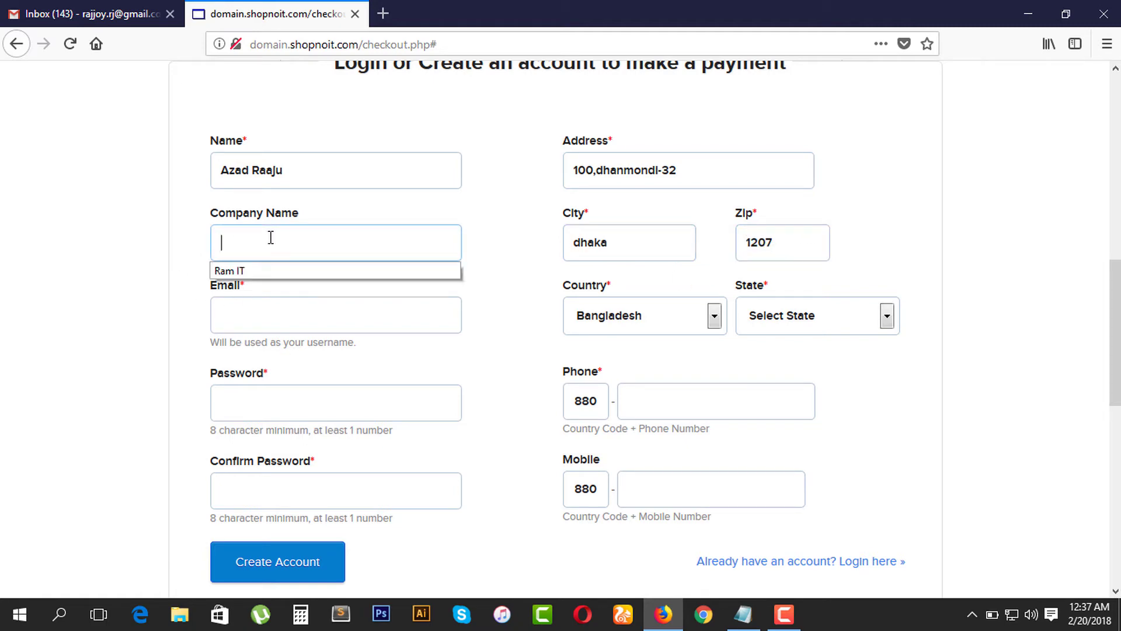
click(258, 306)
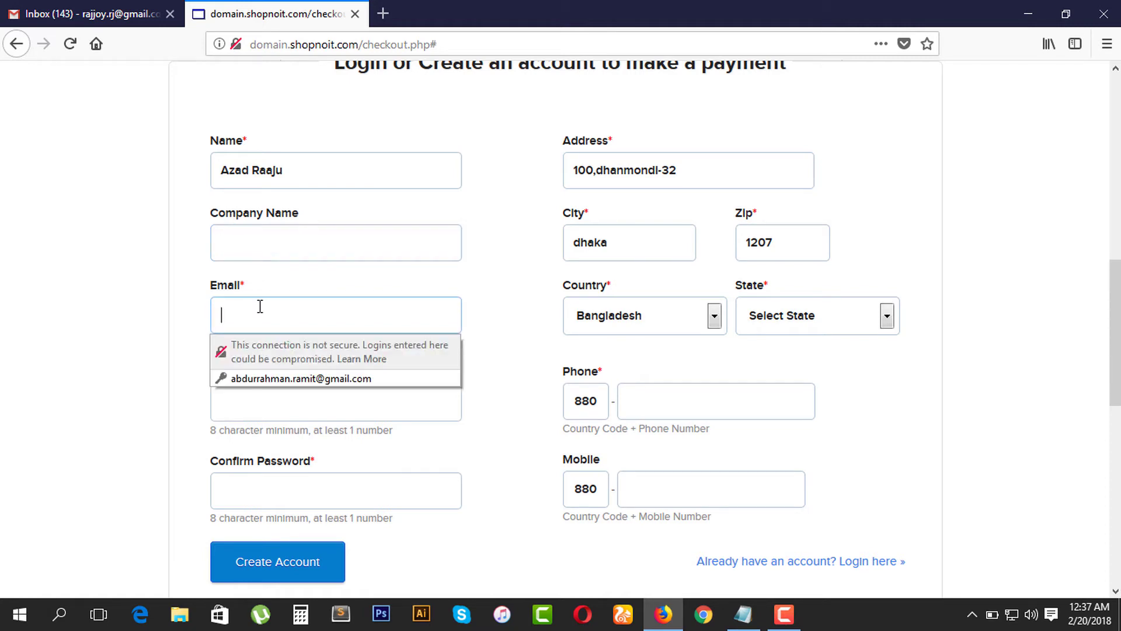
click(743, 614)
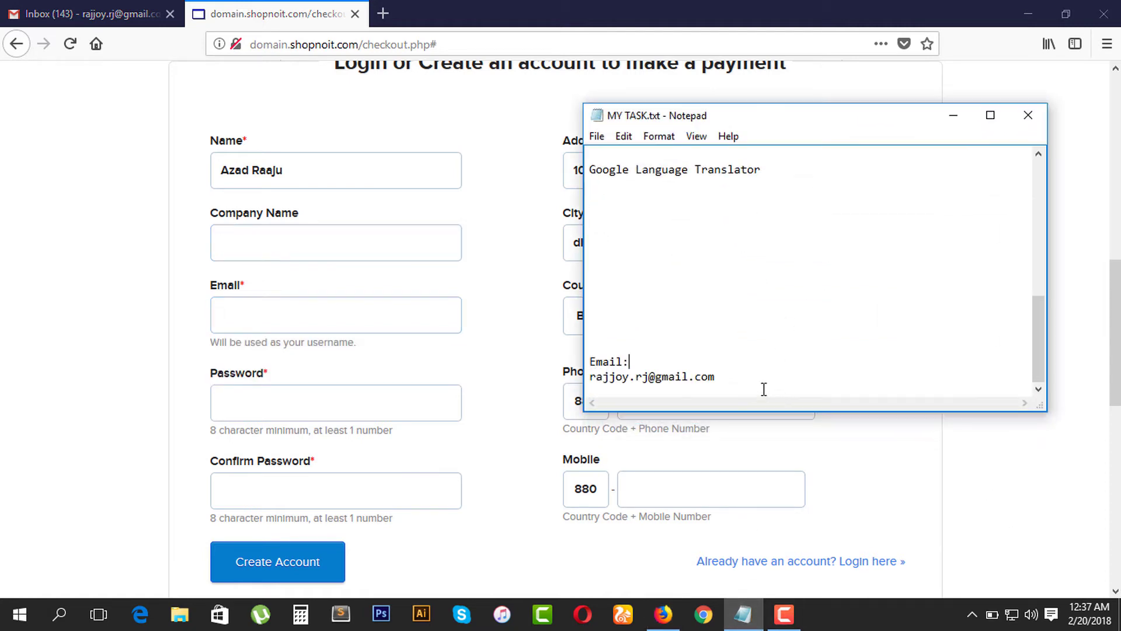
Step: Copy the noted e-mail address from Notepad into the Email field, then delete it once rejected
key(Right)
key(shift+Right)
key(shift+Right)
key(shift+Right)
key(shift+Right)
key(shift+Right)
key(shift+Right)
key(shift+Right)
key(shift+Right)
key(shift+Right)
key(shift+Right)
key(shift+Right)
key(shift+Right)
key(shift+Right)
key(shift+Right)
key(shift+Right)
key(shift+Right)
key(shift+Right)
key(shift+Right)
key(shift+Right)
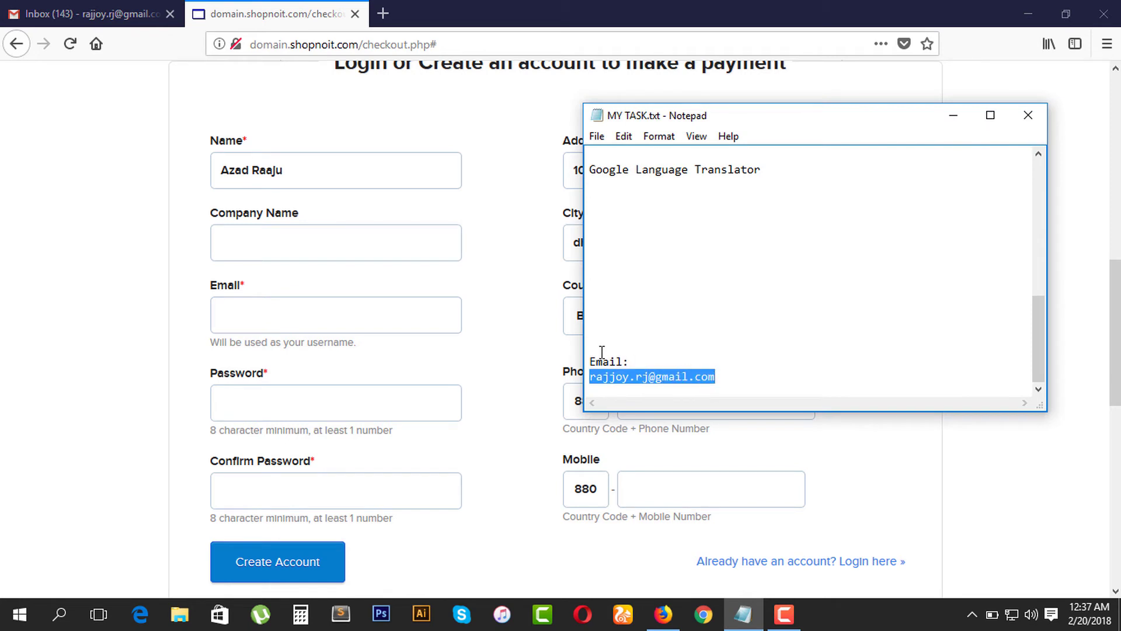
key(ctrl+c)
click(266, 299)
key(ctrl+v)
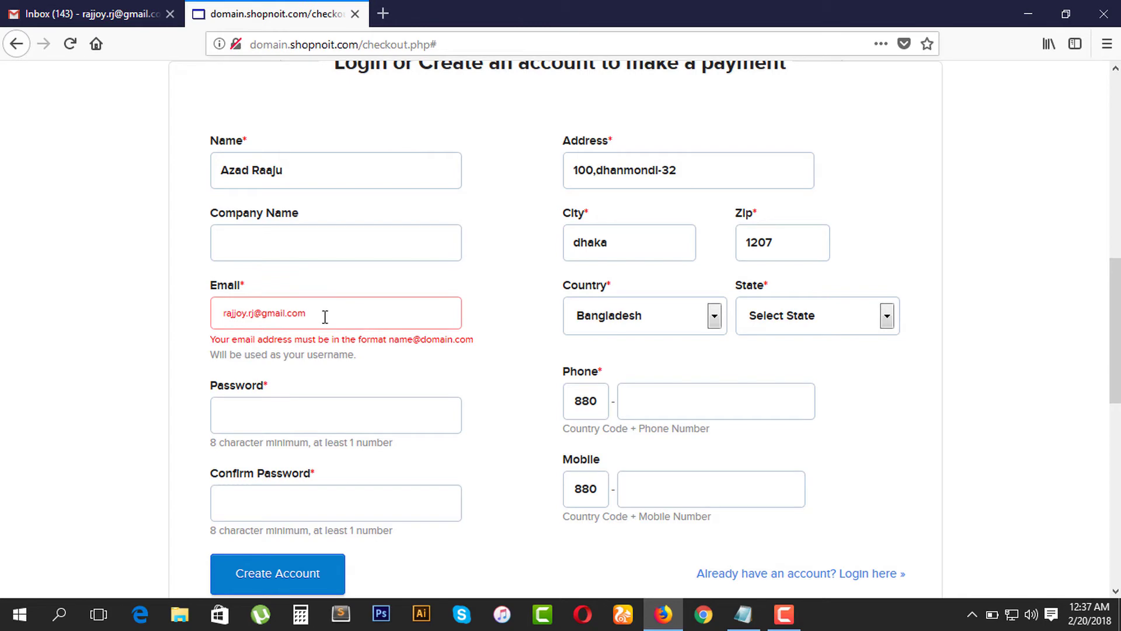
drag(326, 316, 211, 315)
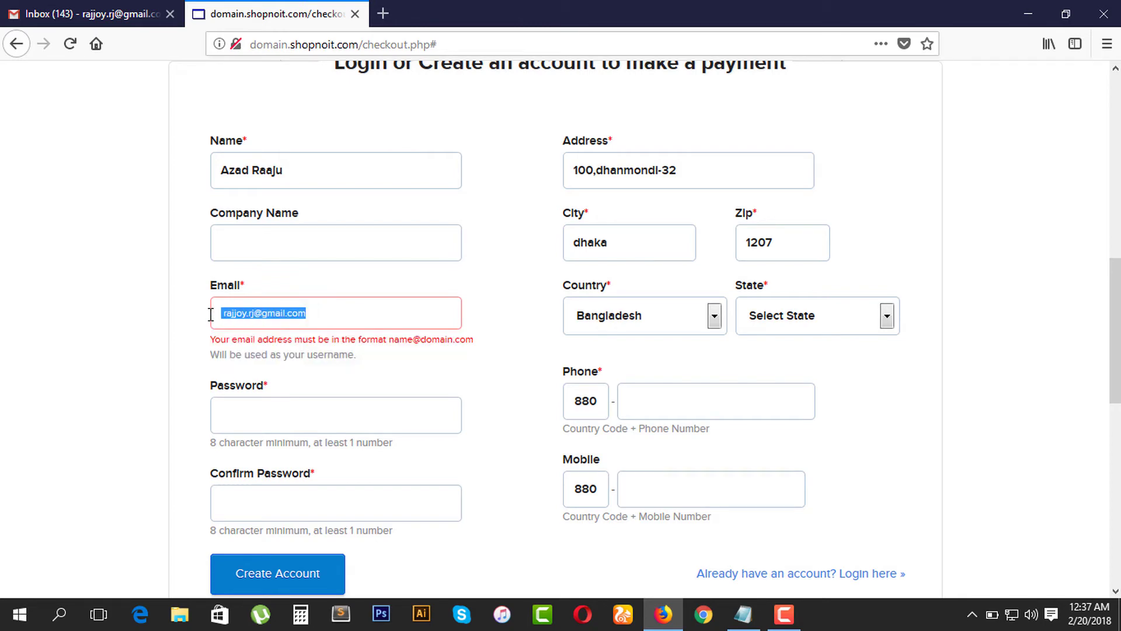
key(BackSpace)
Step: Switch Gmail to the second signed-in account and copy its name and e-mail address
click(82, 12)
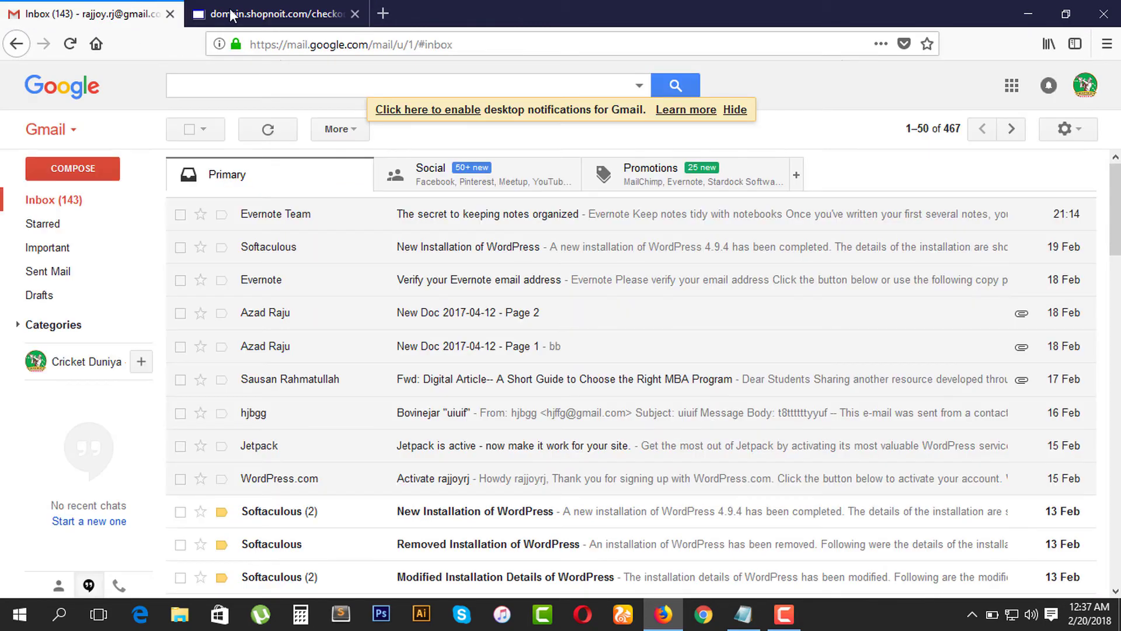
click(1084, 86)
click(903, 239)
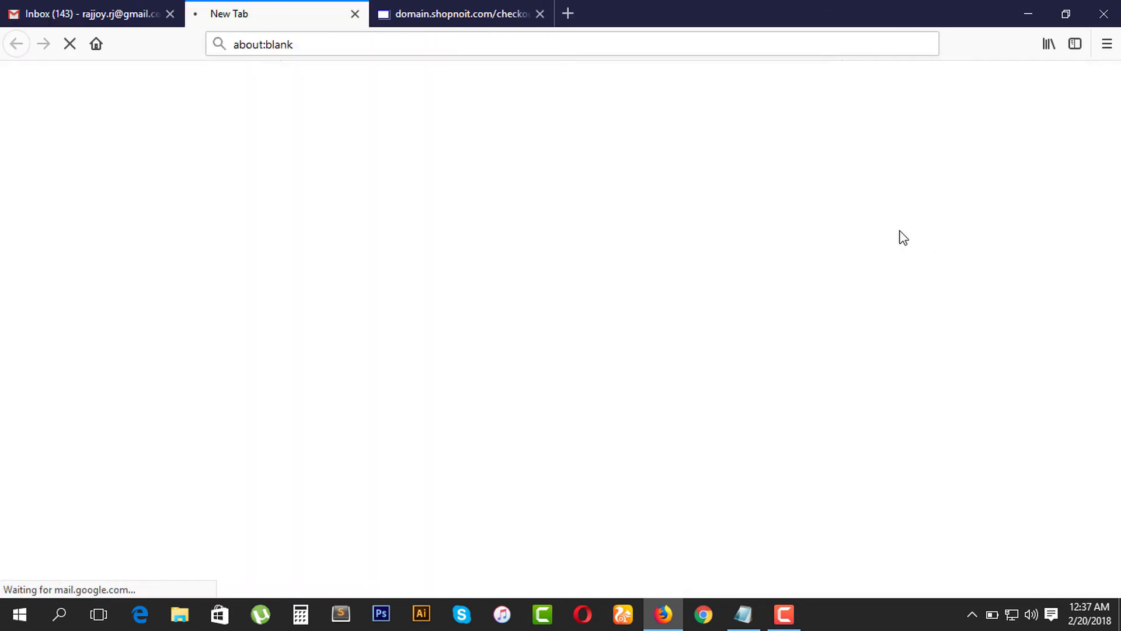
click(170, 13)
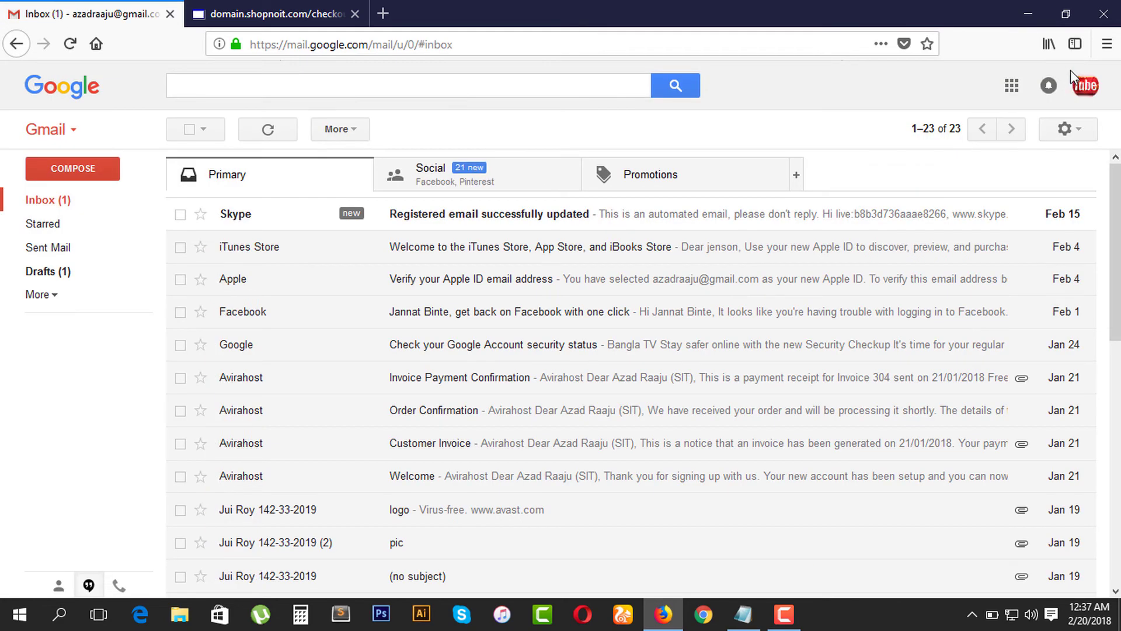
click(1085, 86)
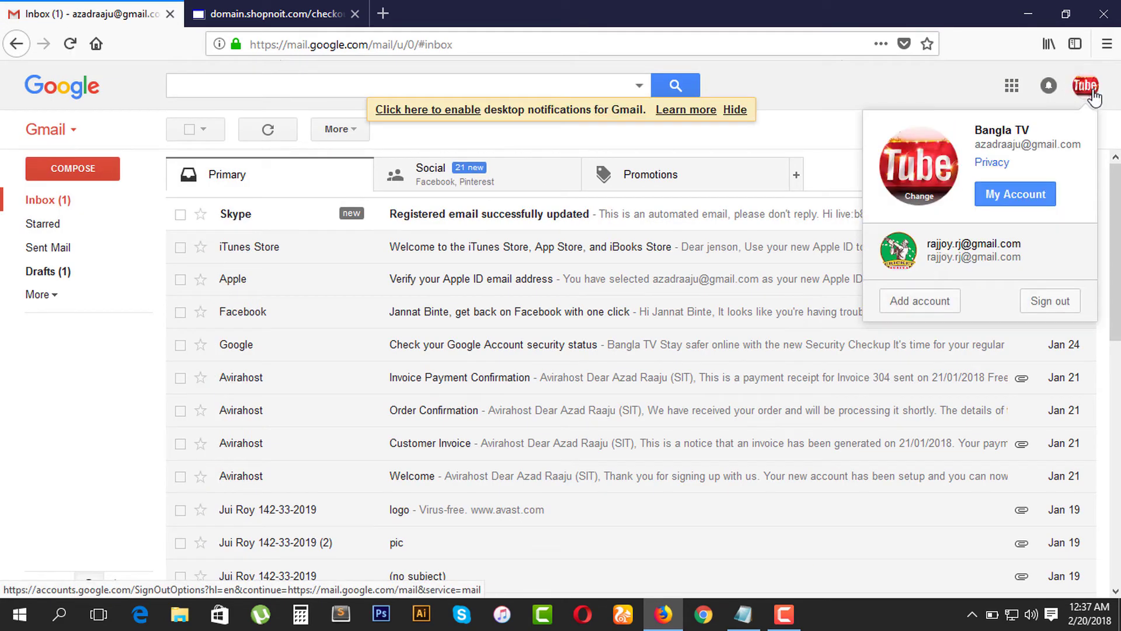
triple_click(979, 146)
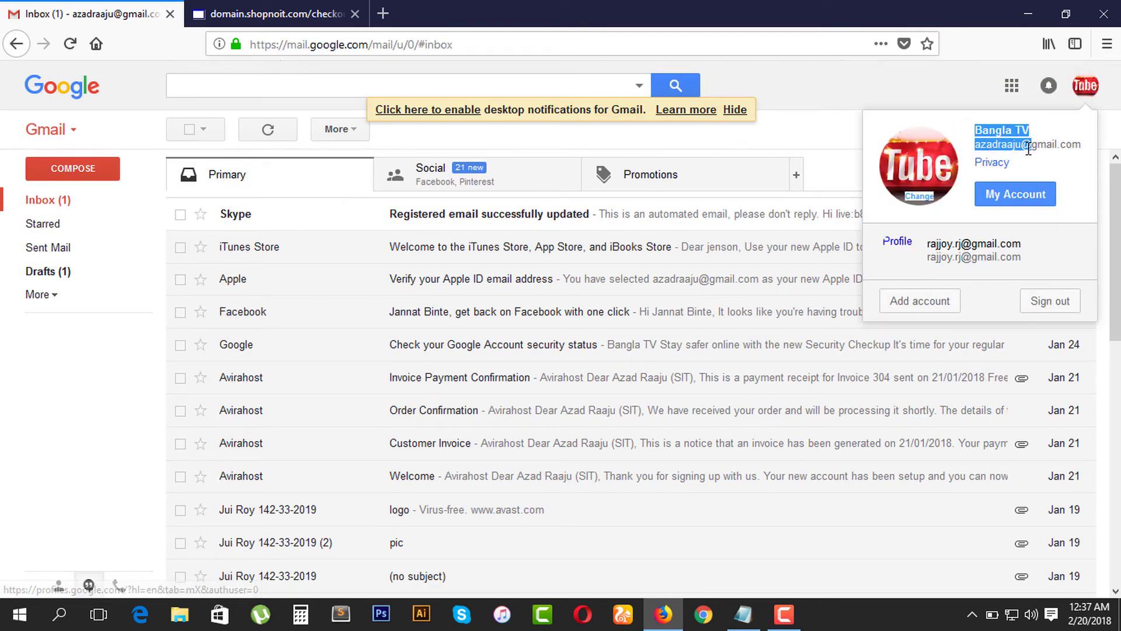
triple_click(1080, 145)
click(1084, 150)
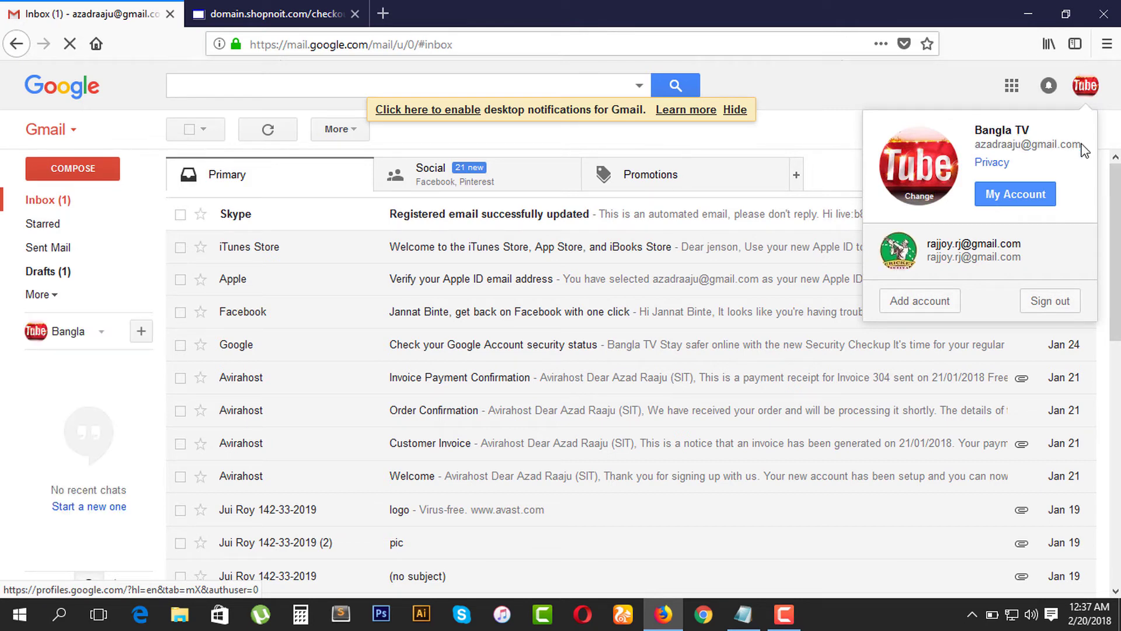
triple_click(1083, 149)
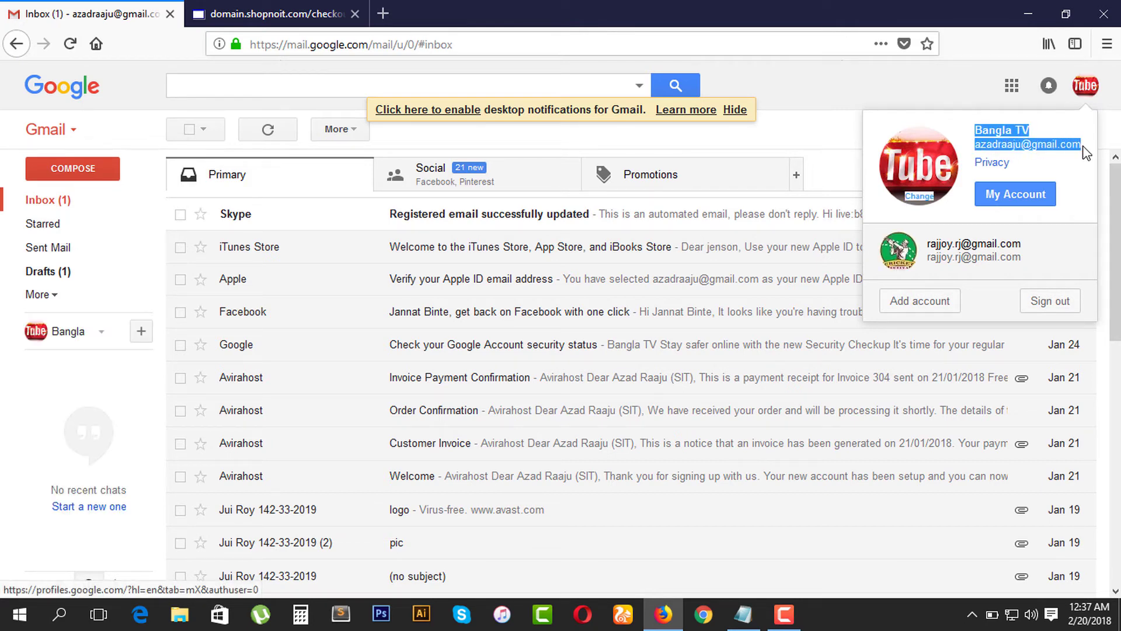
Step: Paste the account details on a new line in the MY TASK notes and copy its e-mail address
click(743, 613)
click(751, 385)
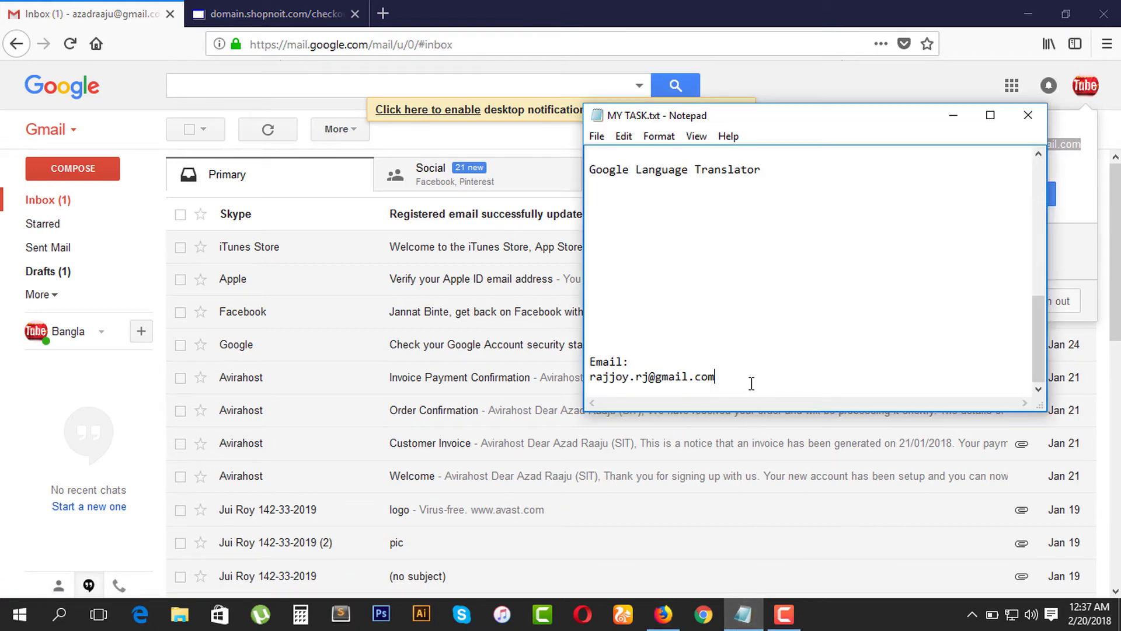
key(Return)
key(ctrl+v)
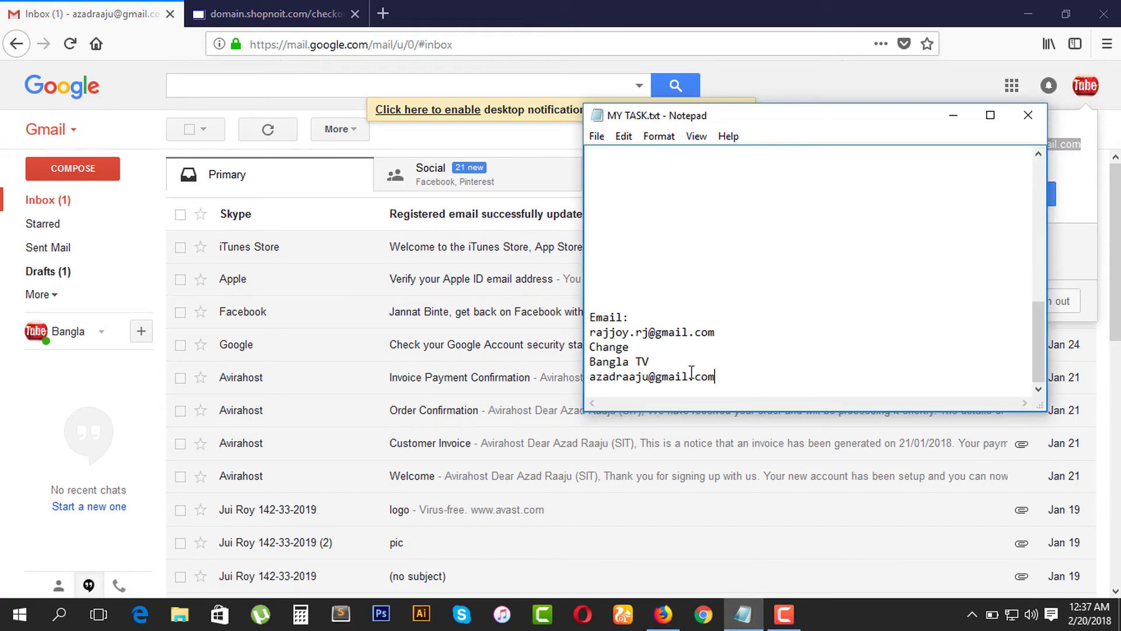
drag(717, 377, 591, 380)
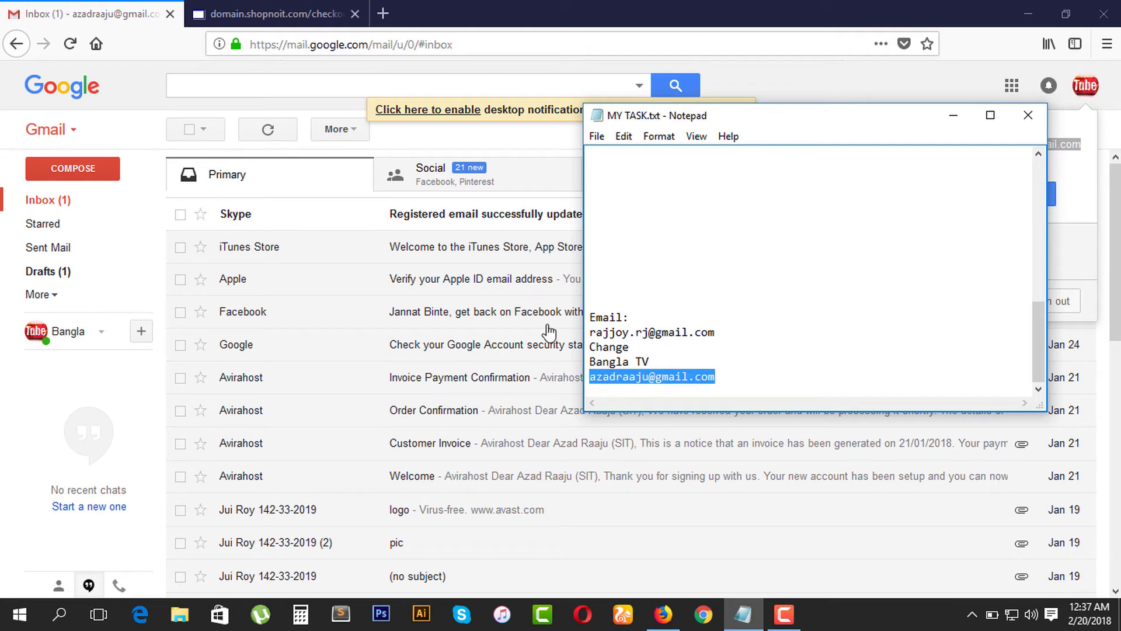
click(274, 14)
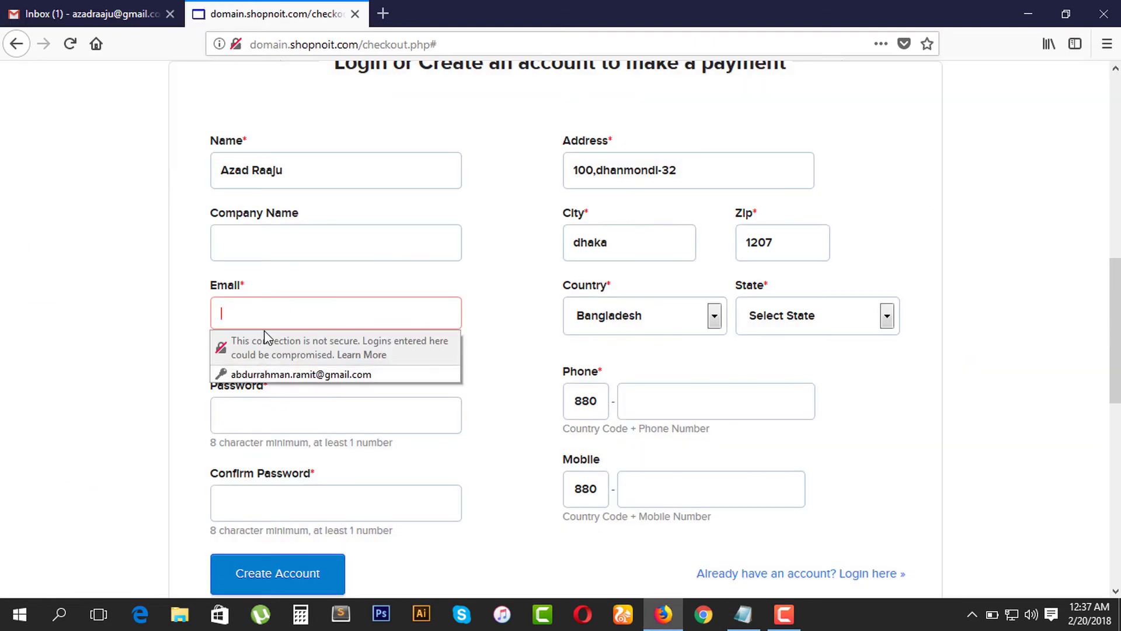
Step: Paste the second account's e-mail address into the checkout Email field
key(ctrl+v)
click(145, 348)
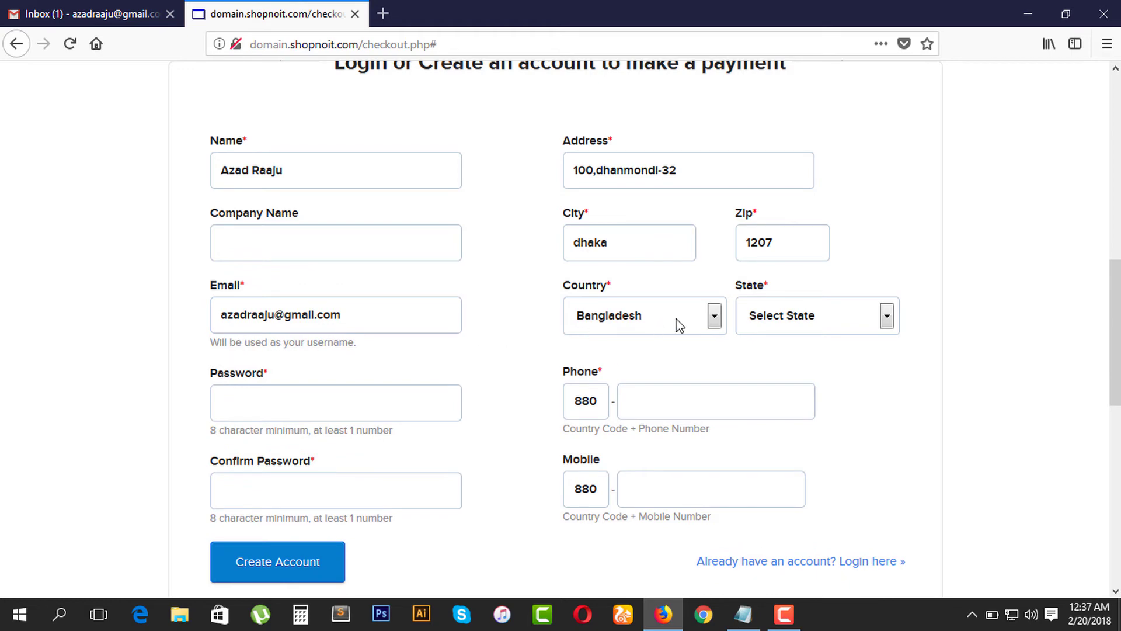
click(885, 317)
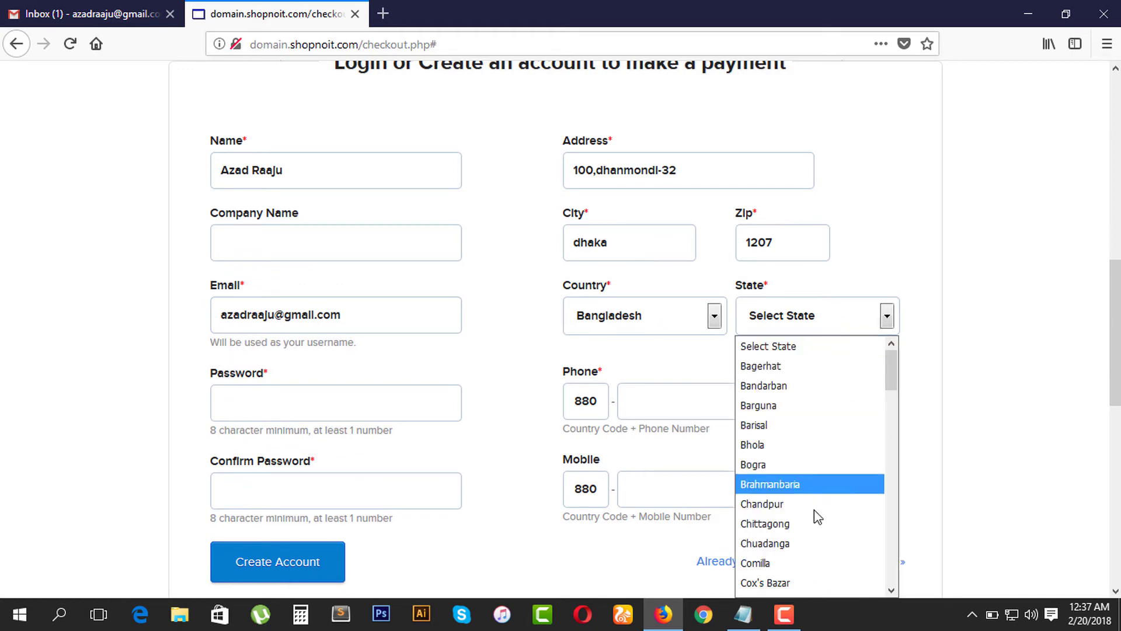
scroll(812, 519, down, 2)
click(778, 524)
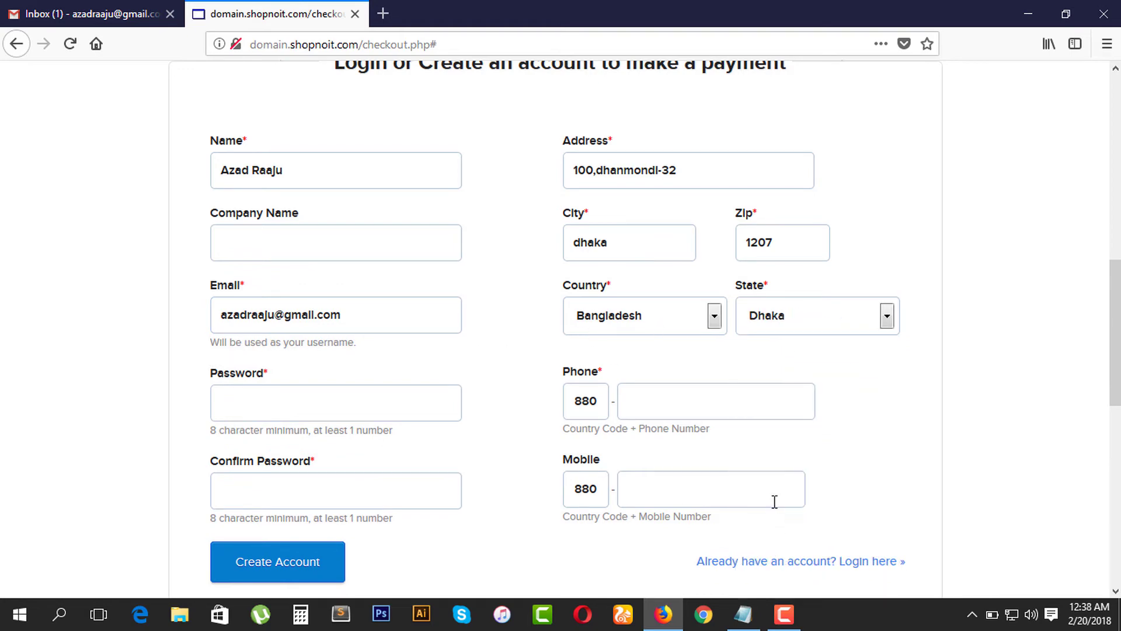
click(308, 405)
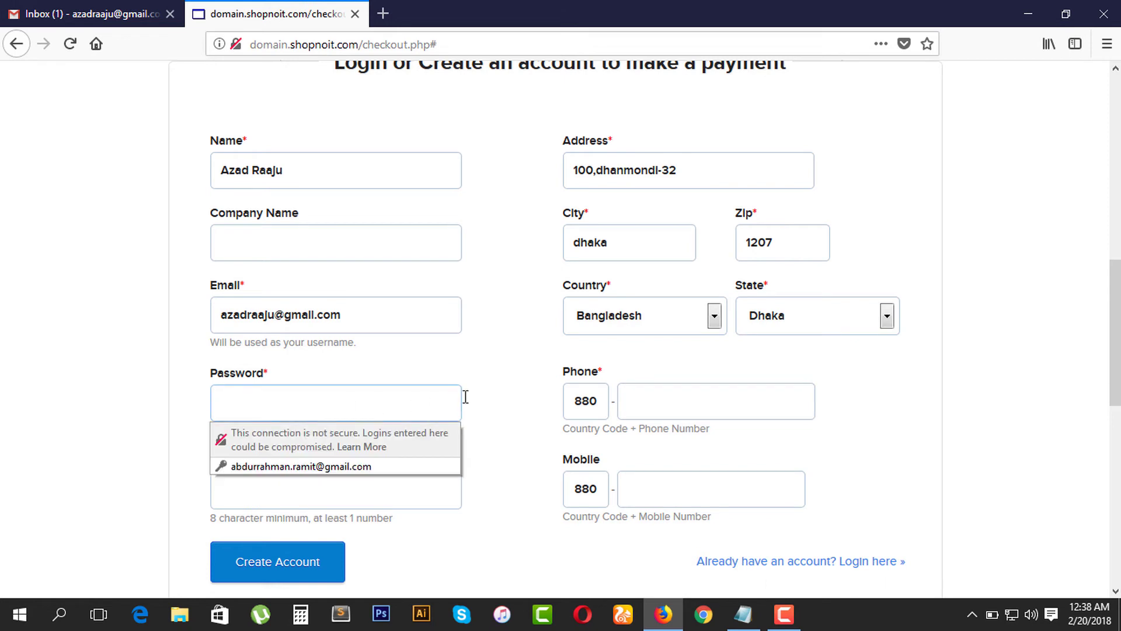
Step: Enter the customer's phone number beside country code 880
click(677, 399)
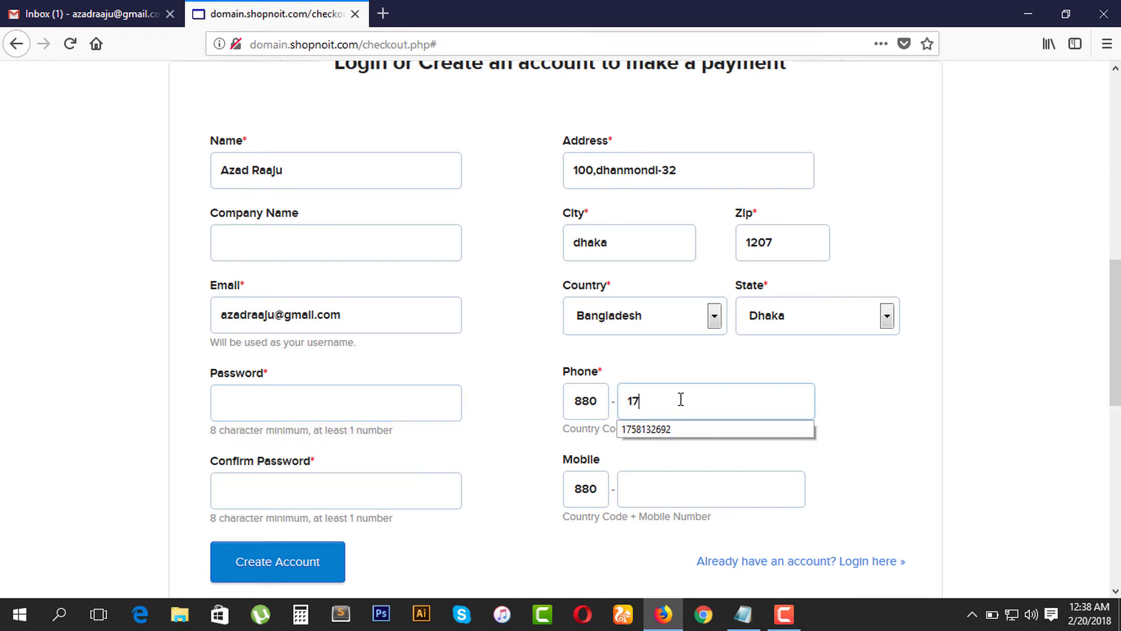
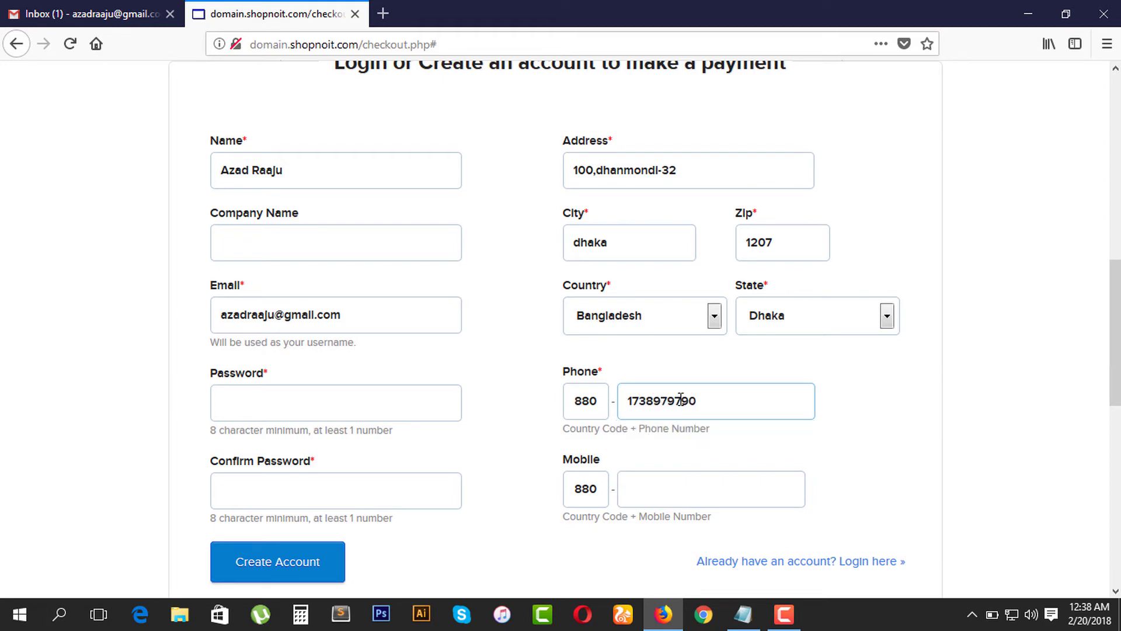
scroll(671, 406, down, 3)
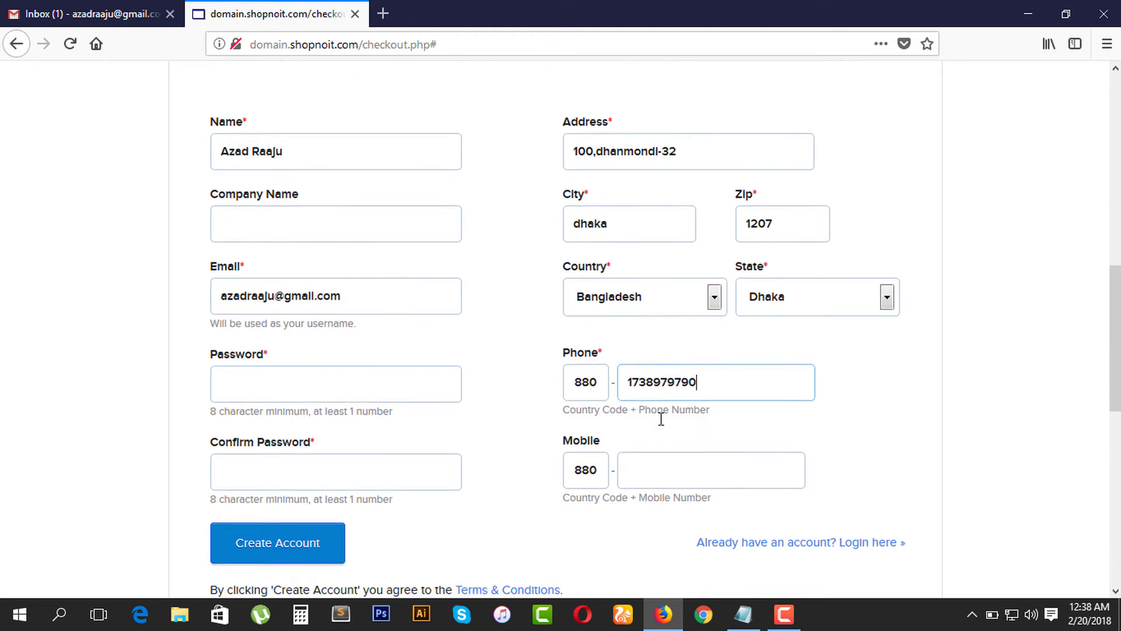
click(304, 403)
click(284, 292)
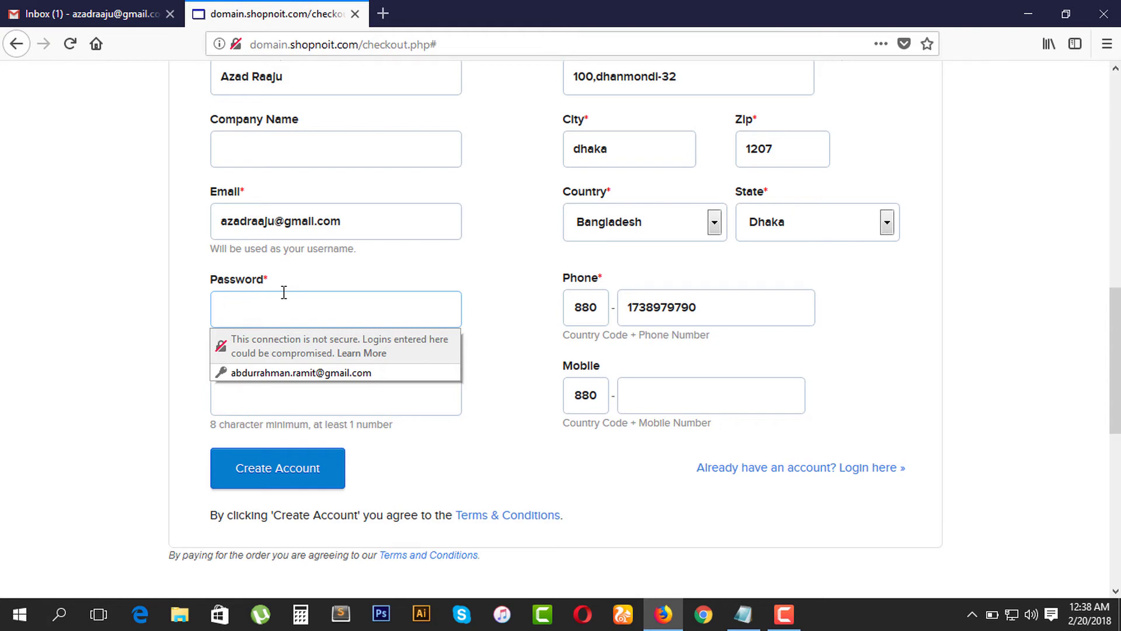
Step: Set a matching password containing letters and a number in Password and Confirm Password
text(•)
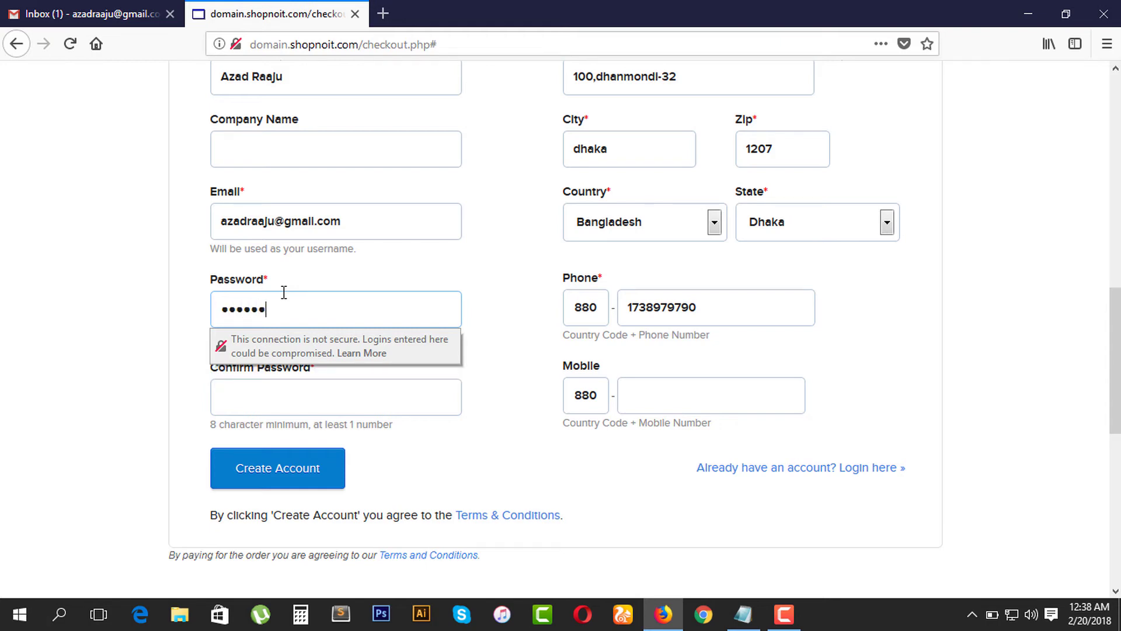
click(297, 386)
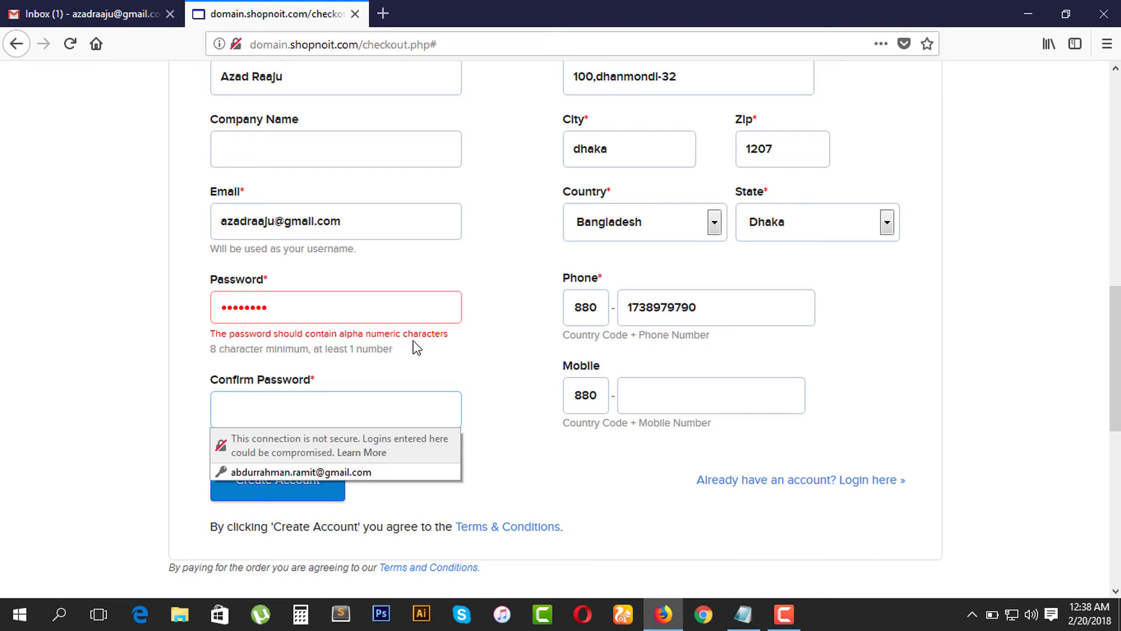
click(288, 309)
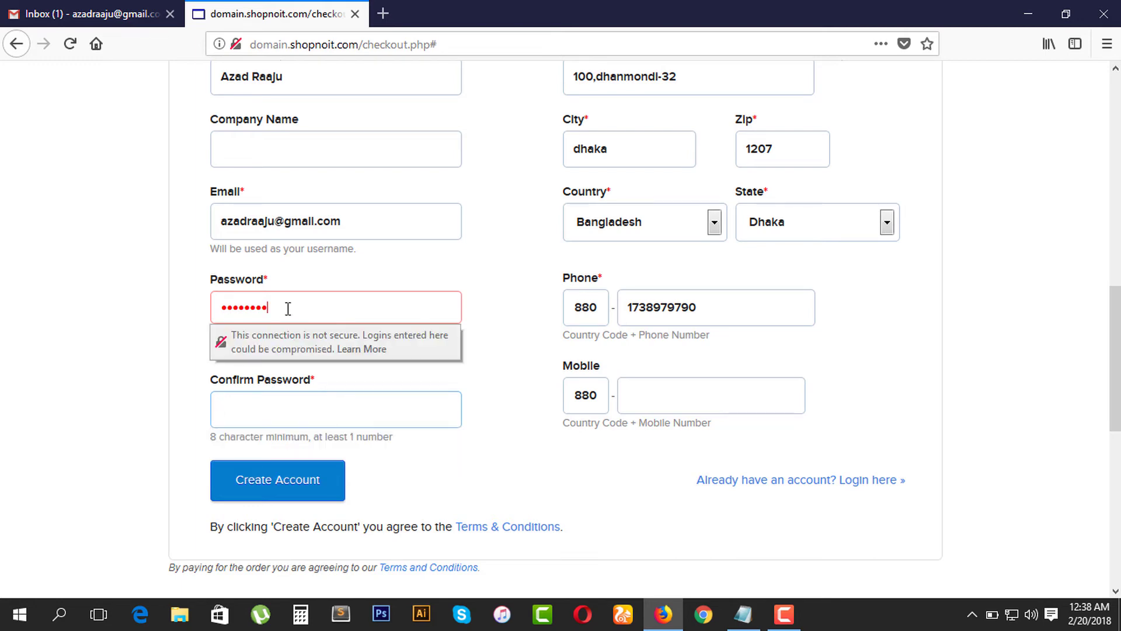
click(224, 304)
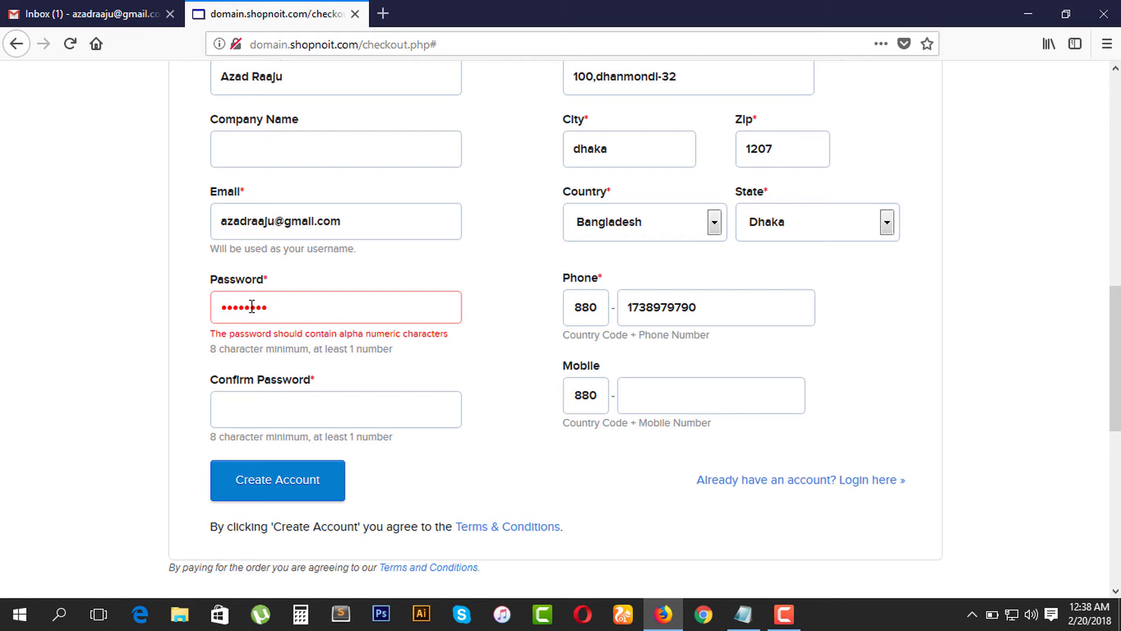
text(1)
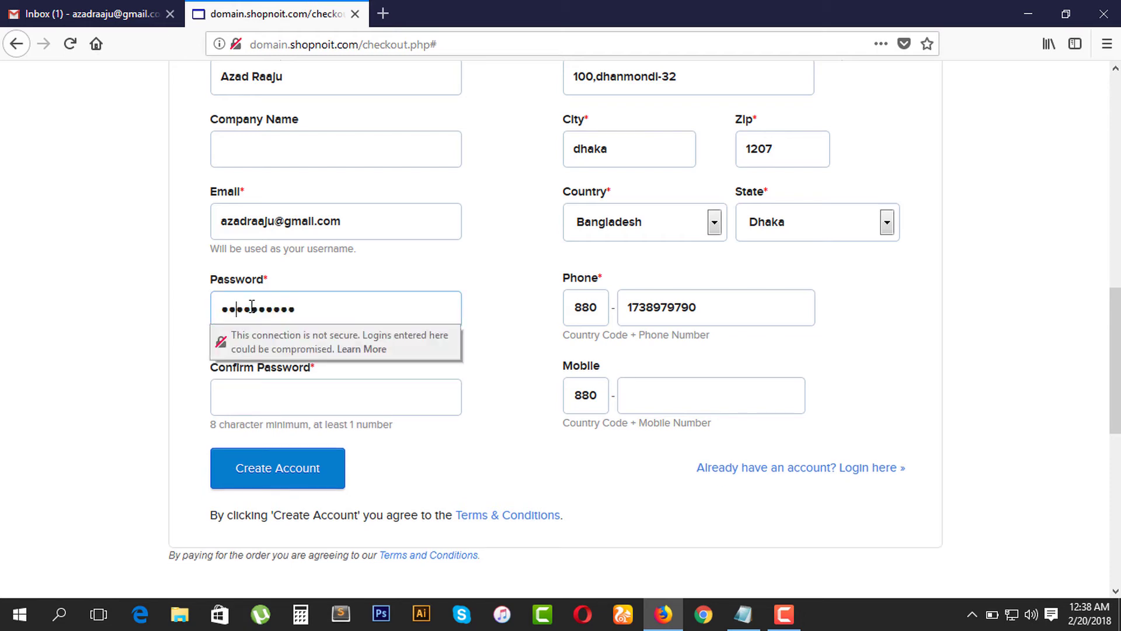
click(275, 393)
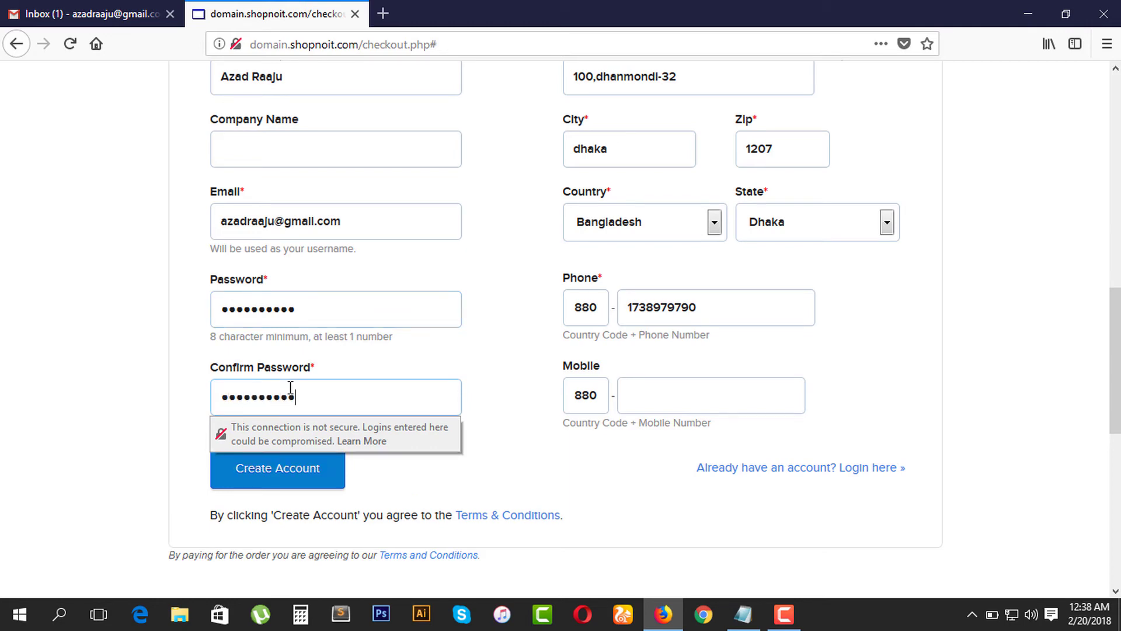
click(539, 375)
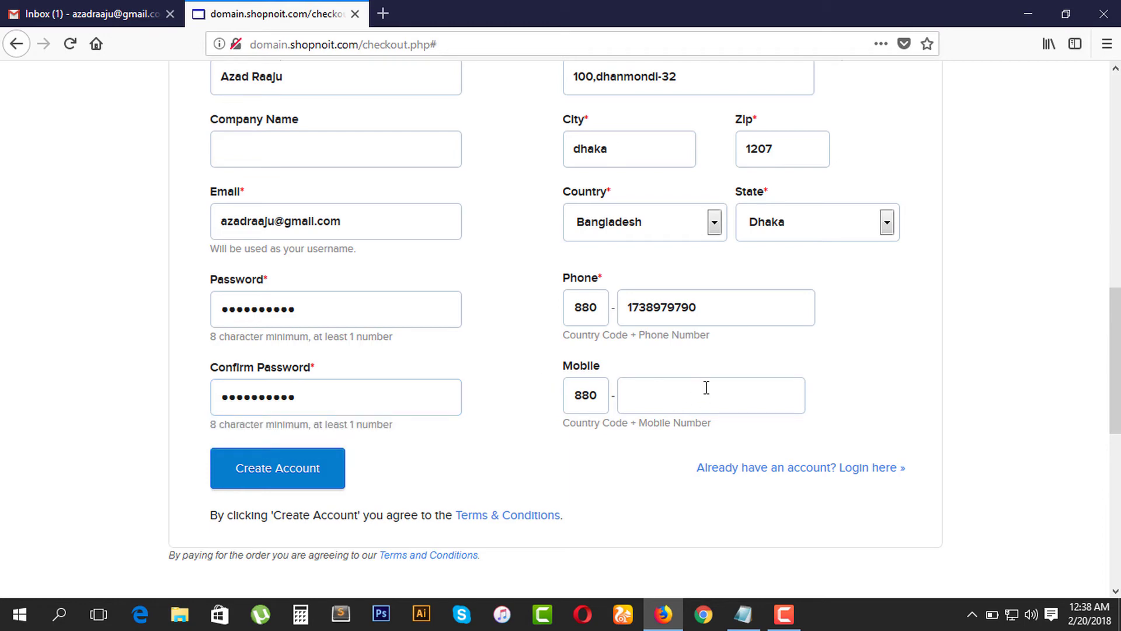
scroll(701, 393, down, 2)
scroll(700, 393, up, 6)
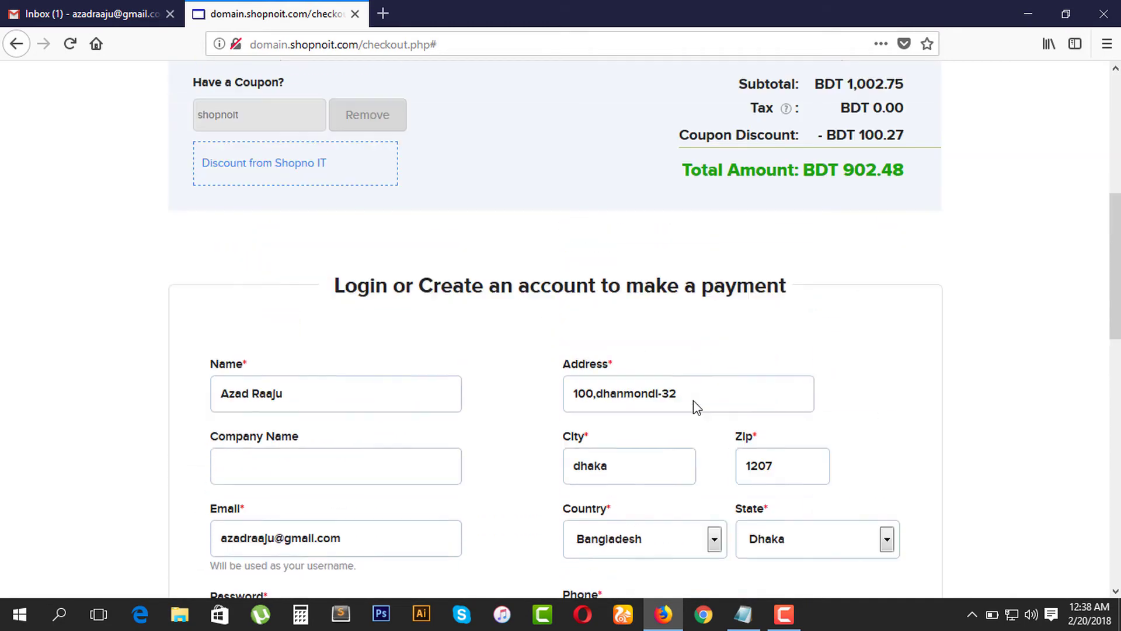
scroll(696, 405, down, 3)
scroll(590, 407, down, 5)
Step: Submit the new account and save the login in Firefox, returning to checkout signed in
click(277, 286)
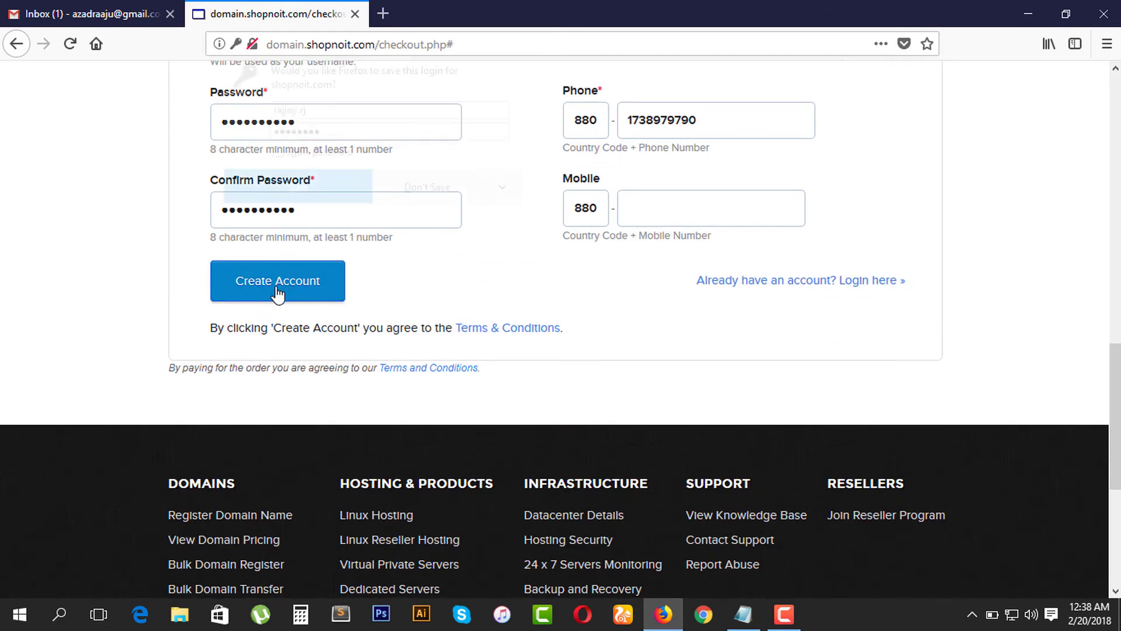
click(303, 193)
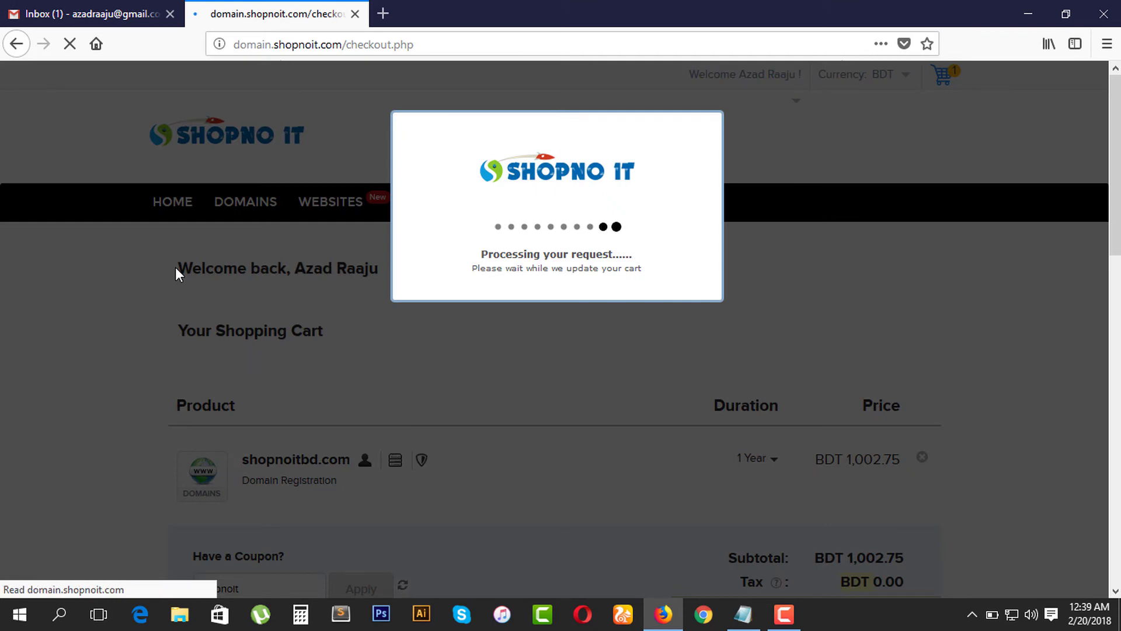
scroll(177, 319, down, 3)
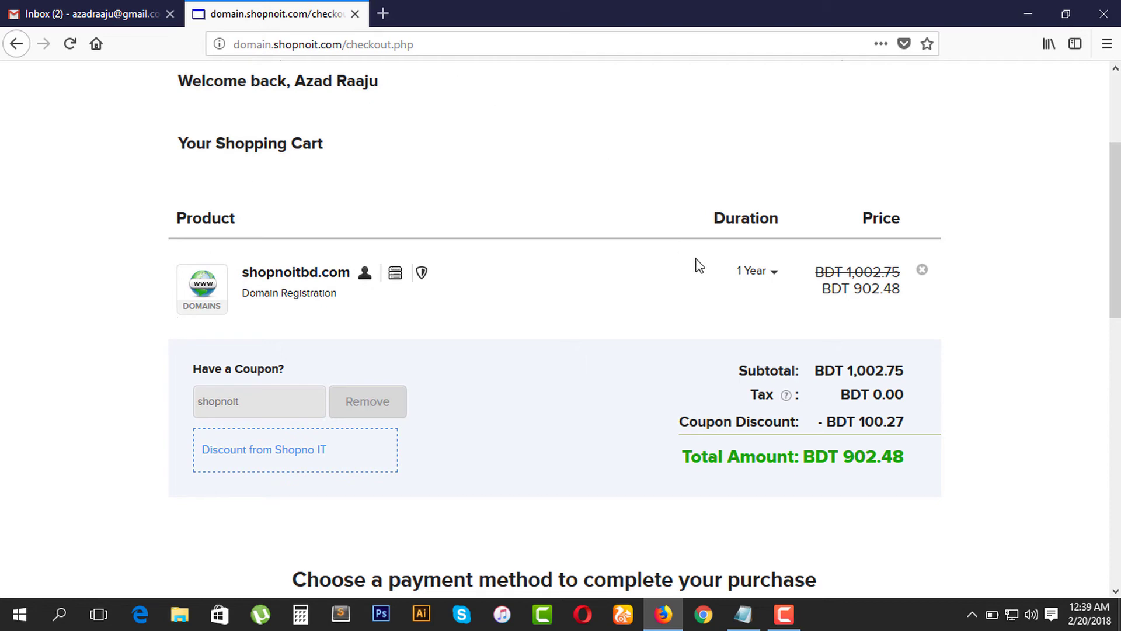
Step: Choose Pay Offline to place the shopnoitbd.com order for BDT 902.48
scroll(713, 277, down, 5)
scroll(407, 318, up, 8)
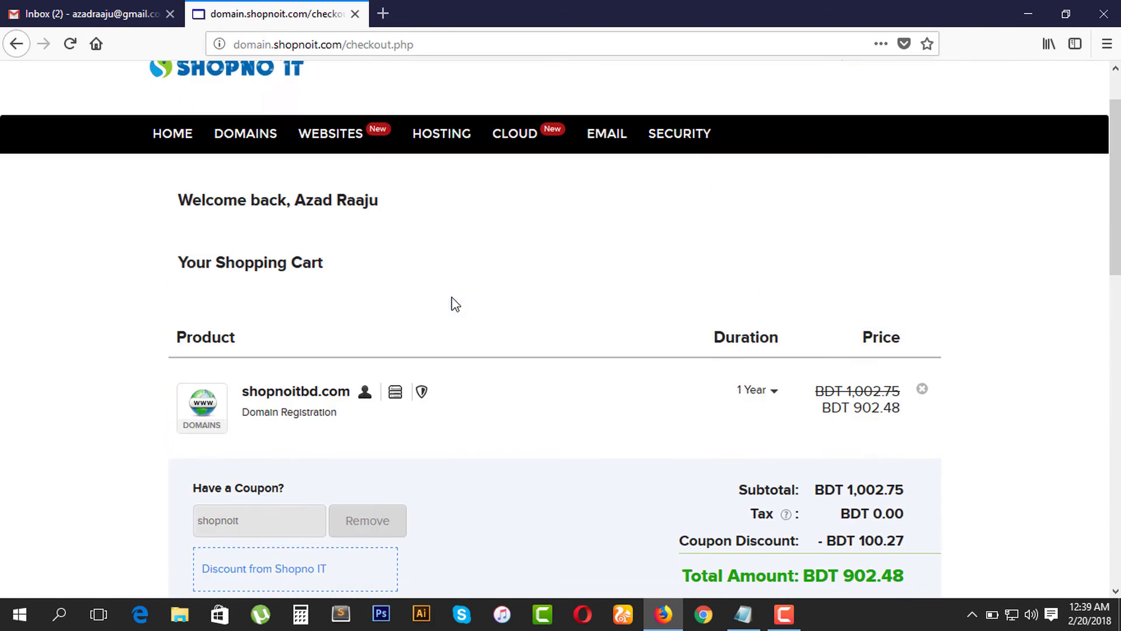
scroll(248, 395, down, 2)
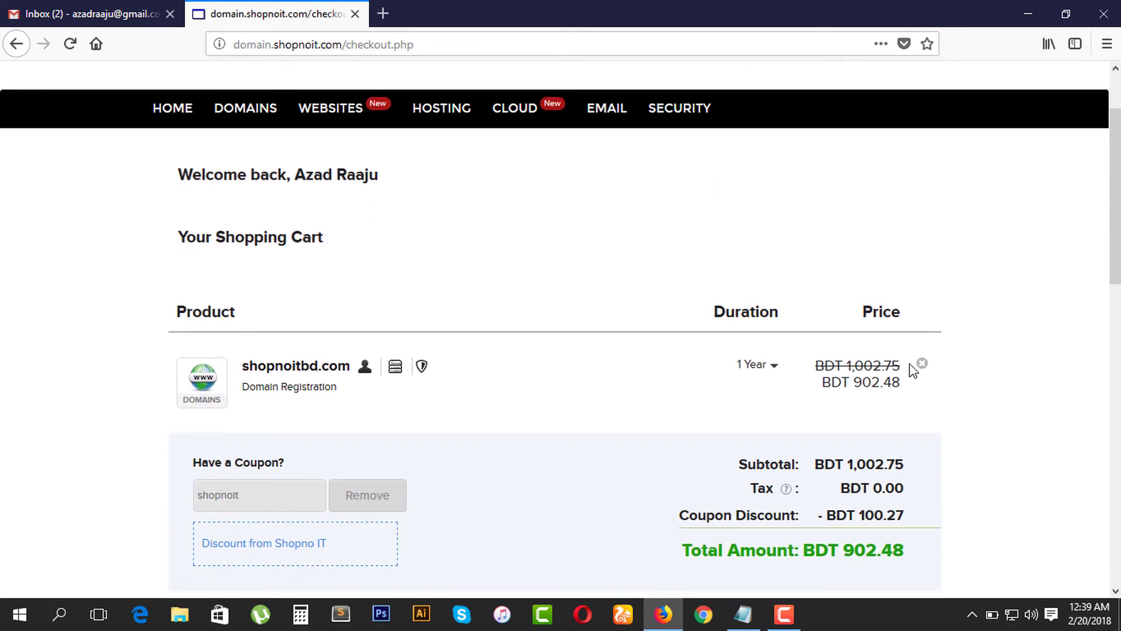
scroll(812, 410, down, 8)
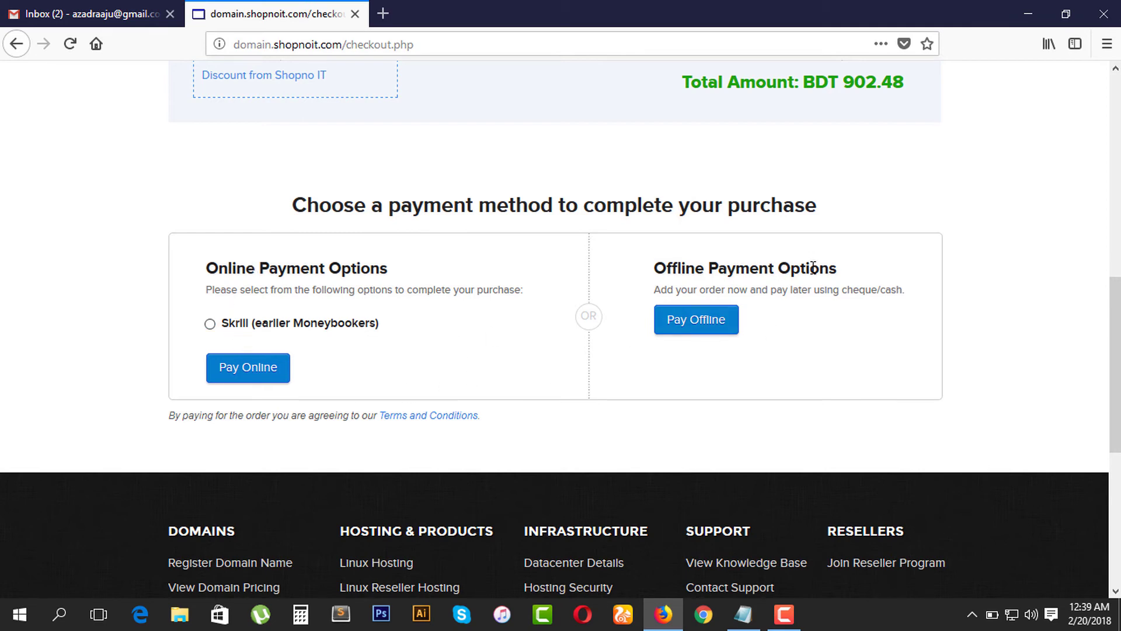
click(705, 322)
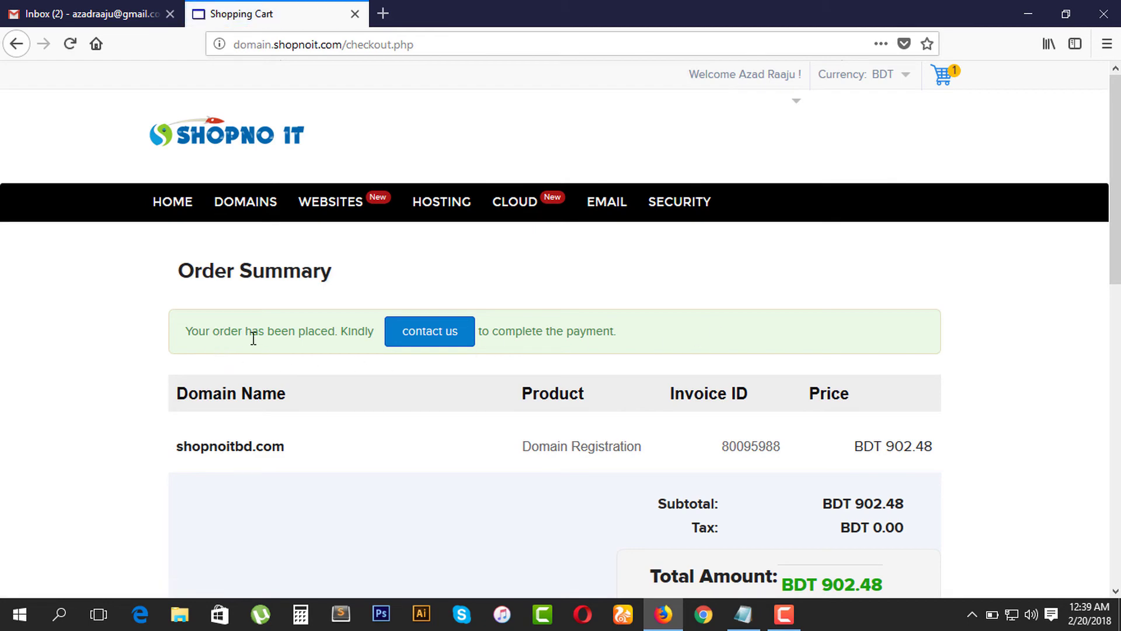
scroll(824, 362, down, 4)
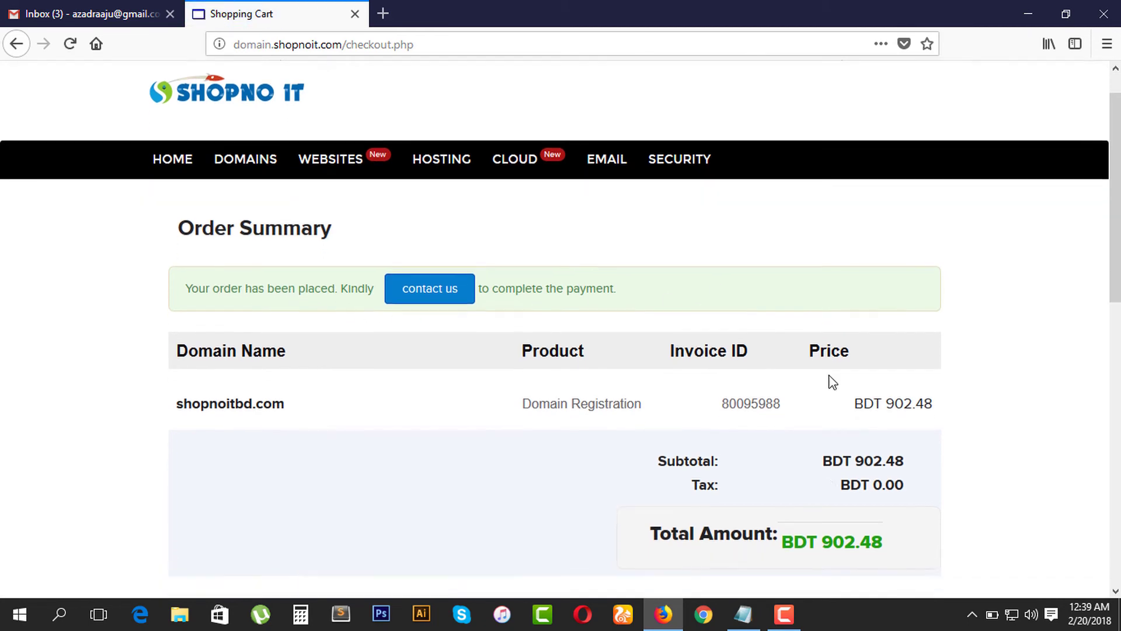
Step: Follow the verification link in the Customer Sign Up email, then go back to the Gmail inbox
scroll(833, 407, up, 4)
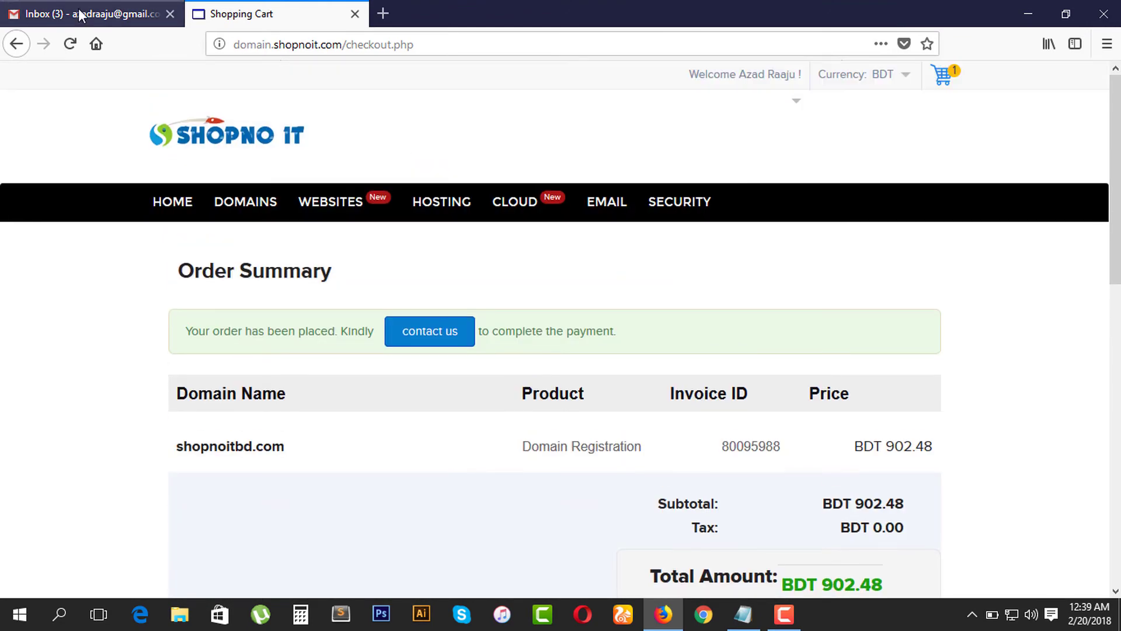
click(87, 13)
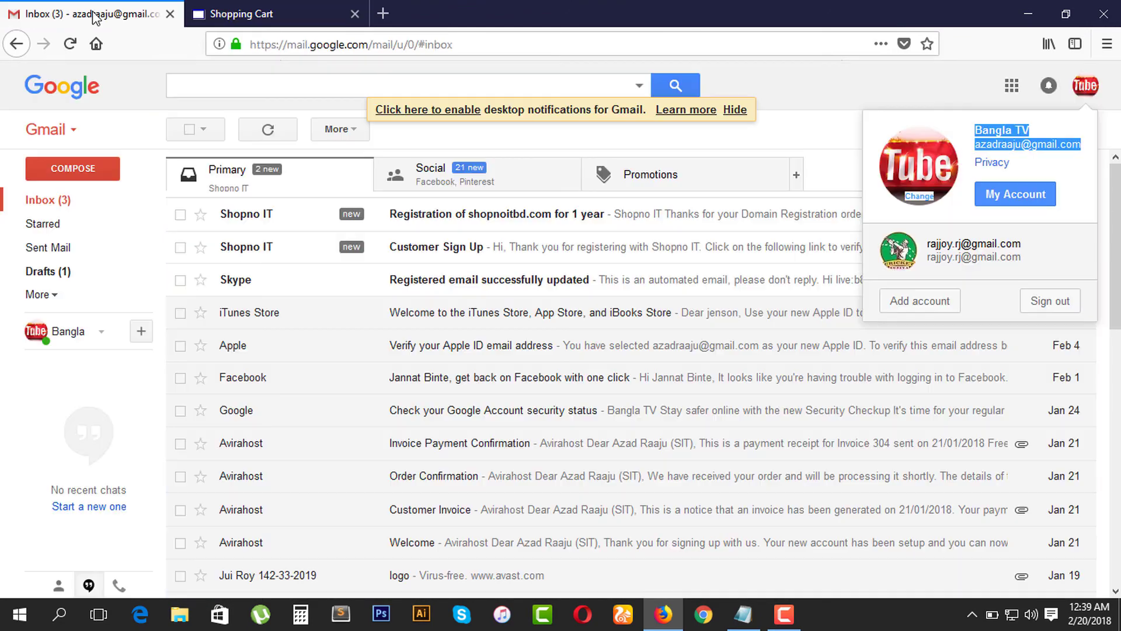
click(915, 84)
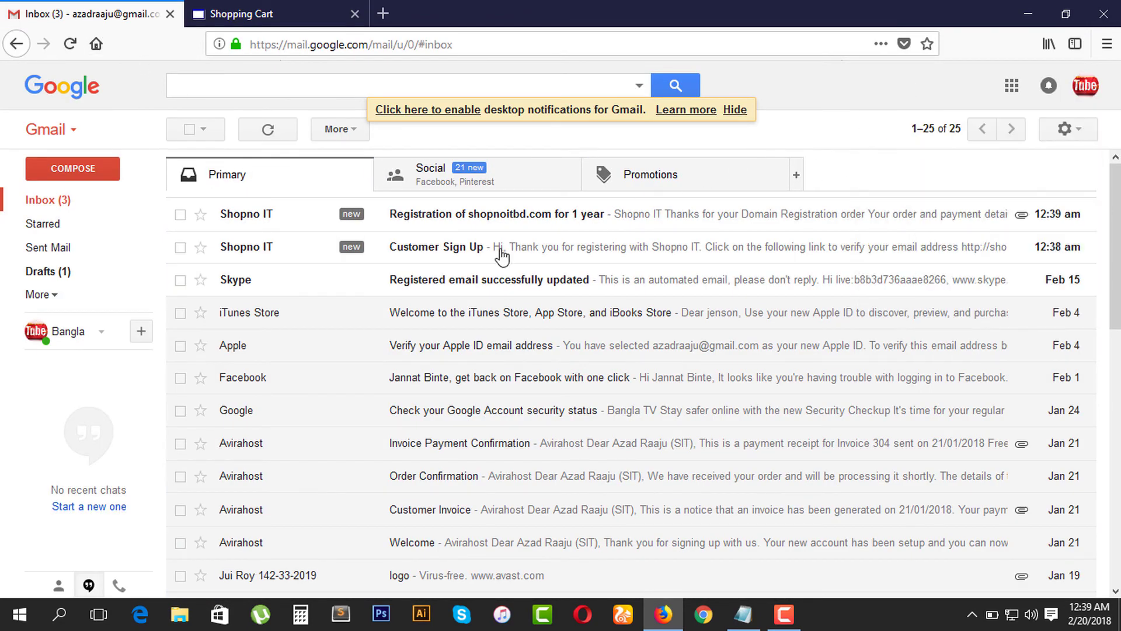
click(453, 250)
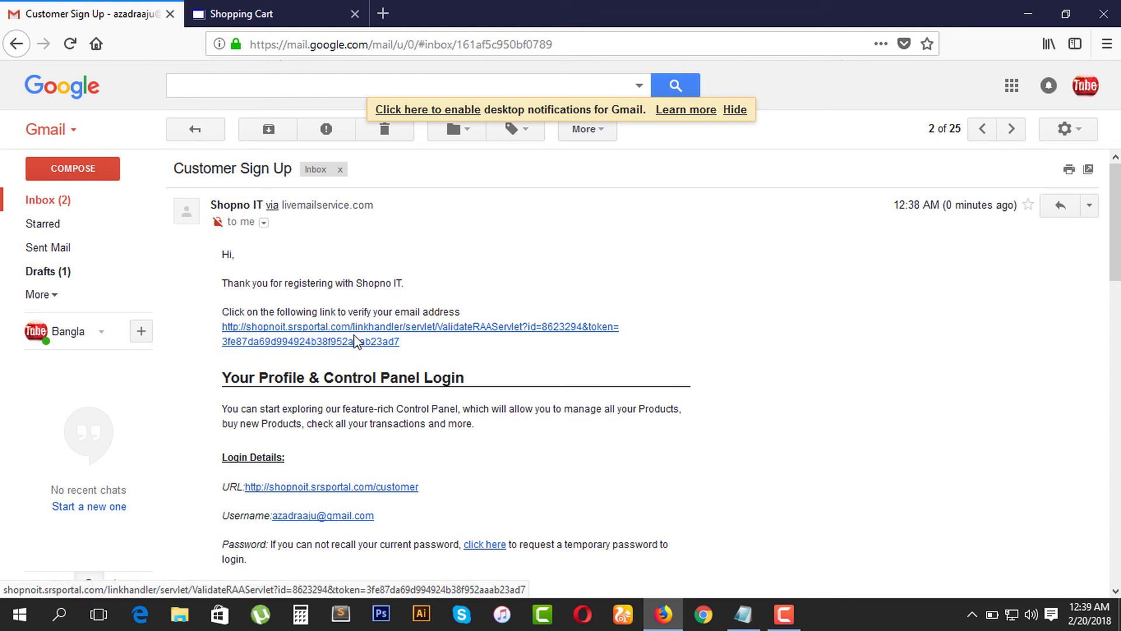
click(347, 343)
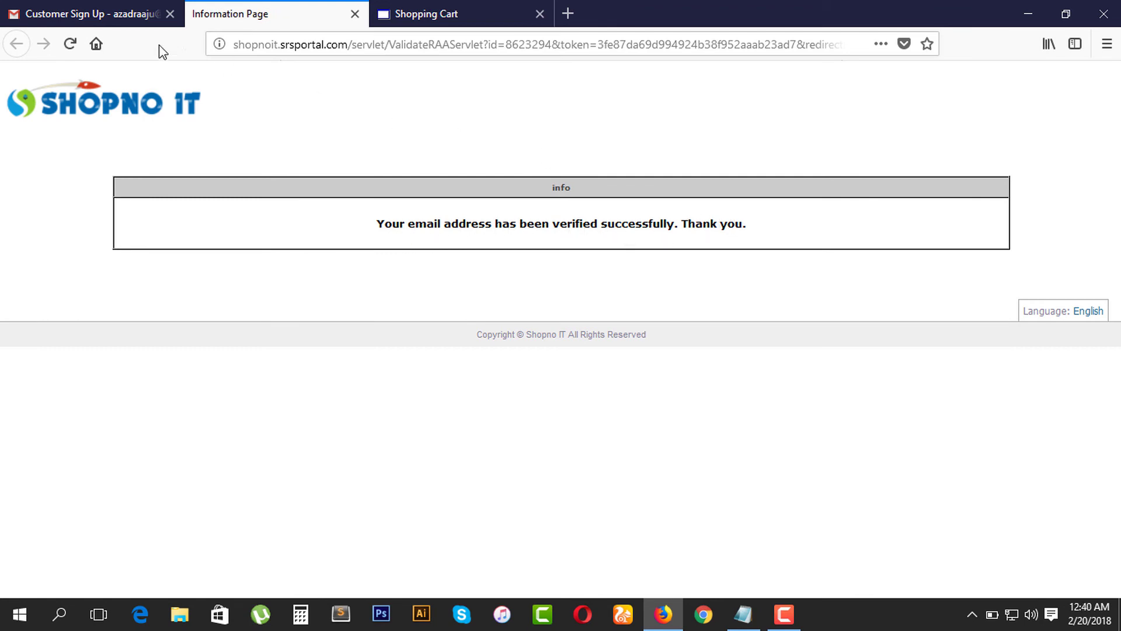
click(120, 12)
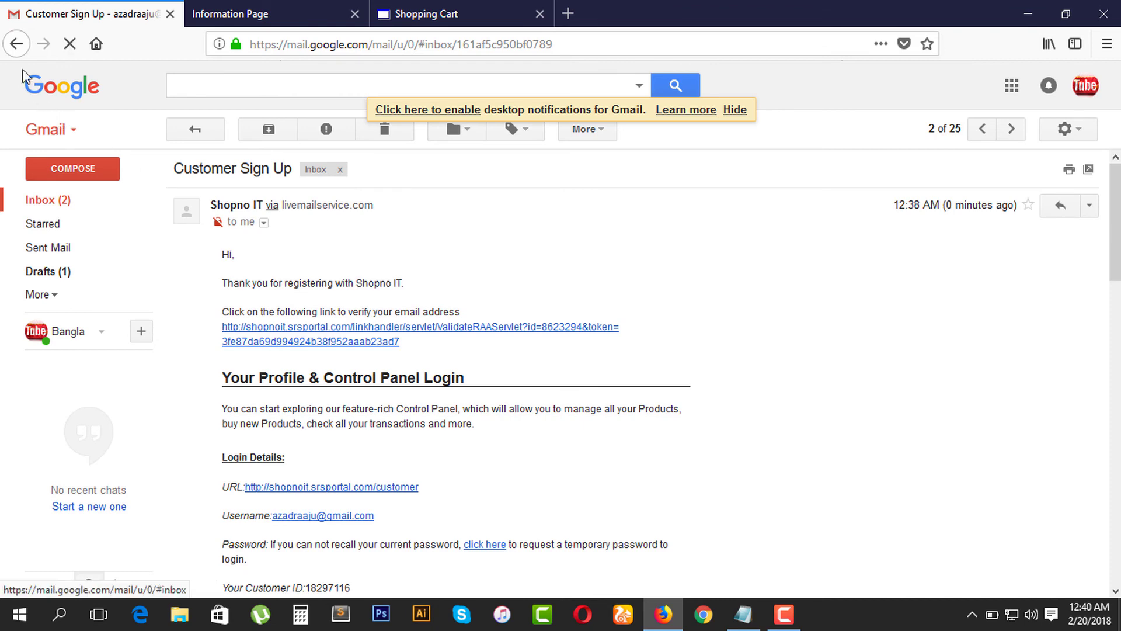
click(15, 44)
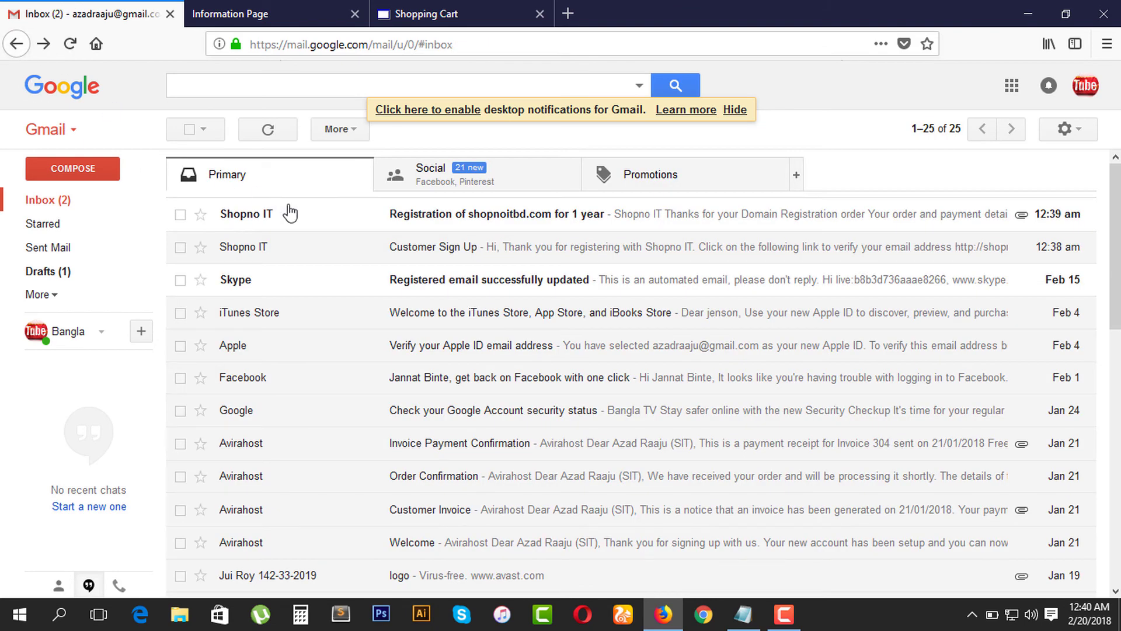
Step: Open the 'Registration of shopnoitbd.com for 1 year' email and review its BDT 1002.75 order details
click(457, 224)
scroll(447, 321, down, 3)
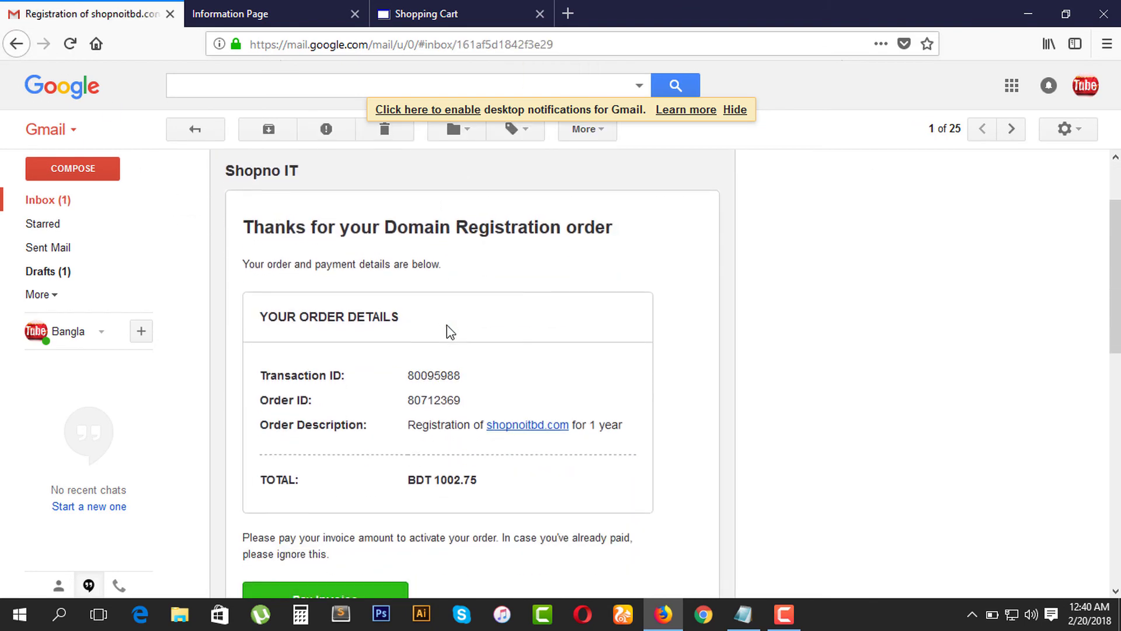
scroll(450, 332, down, 3)
scroll(350, 339, up, 3)
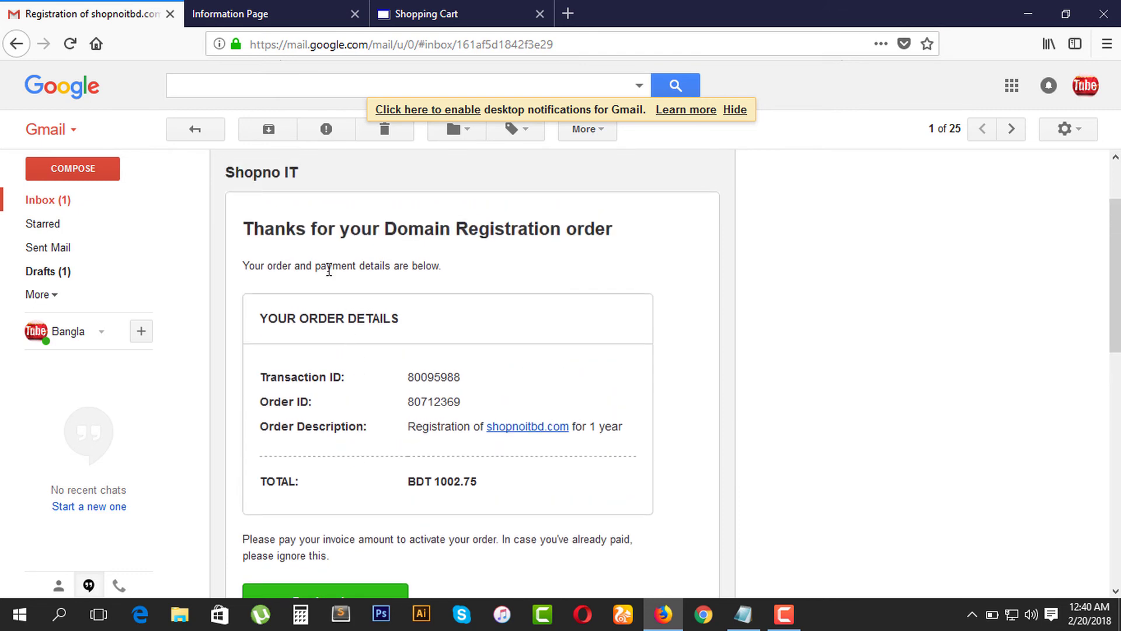
scroll(313, 310, down, 10)
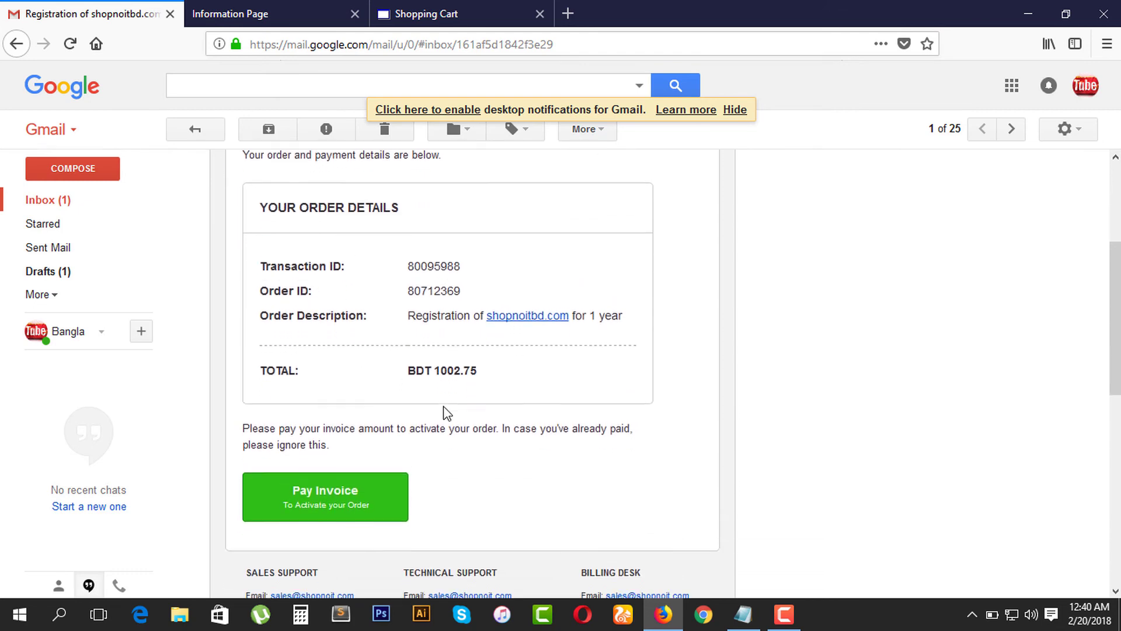
scroll(439, 406, up, 10)
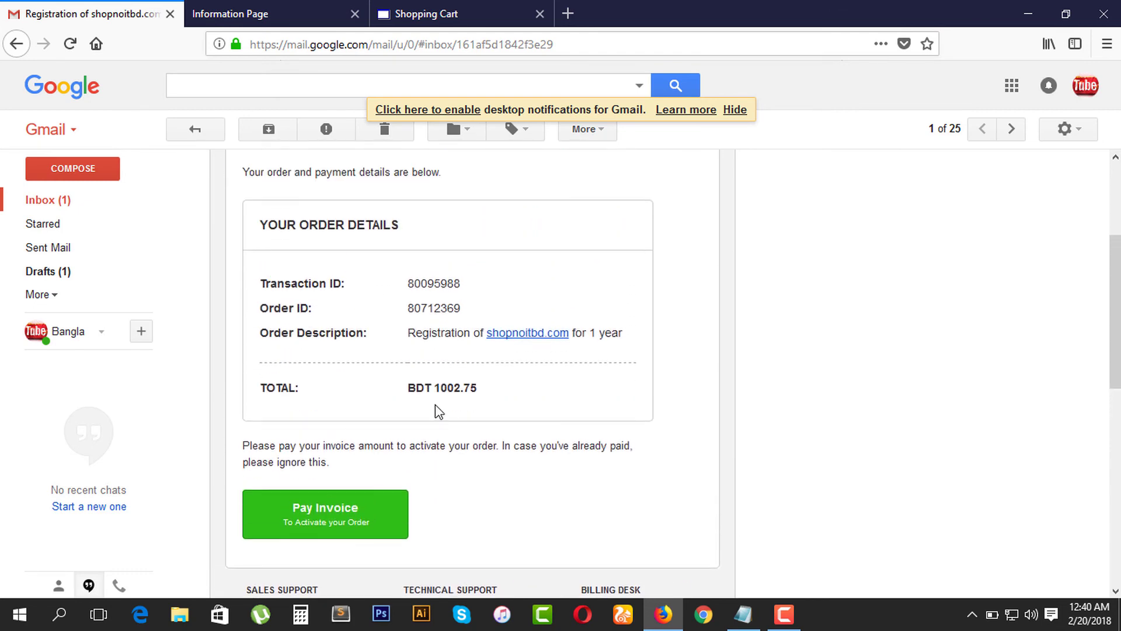
scroll(436, 410, up, 2)
scroll(435, 306, down, 3)
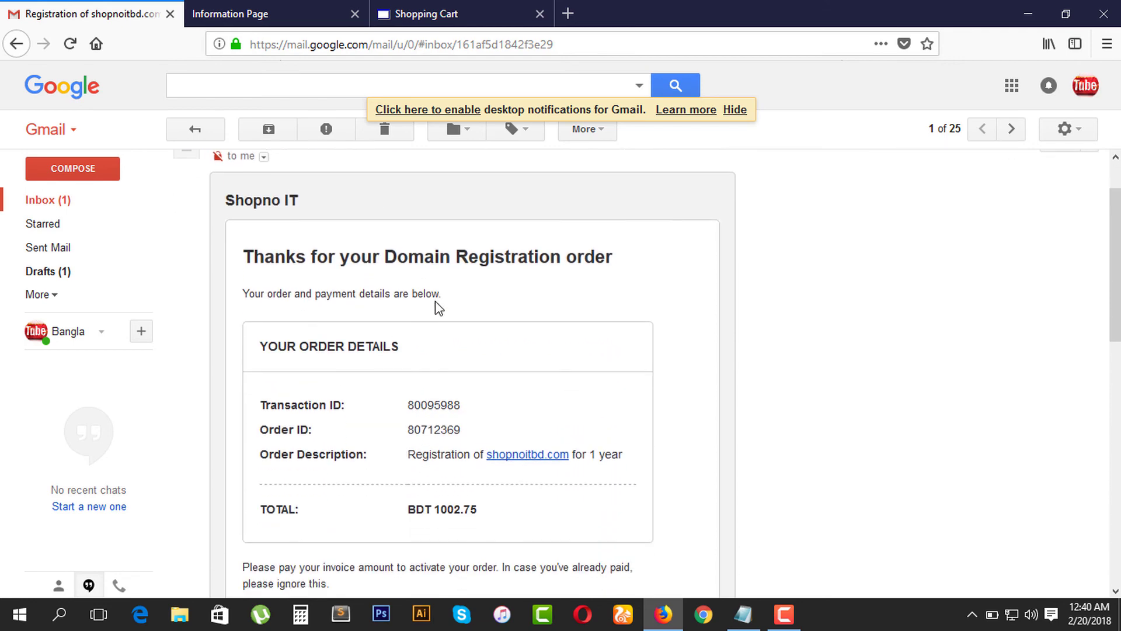
scroll(437, 313, down, 3)
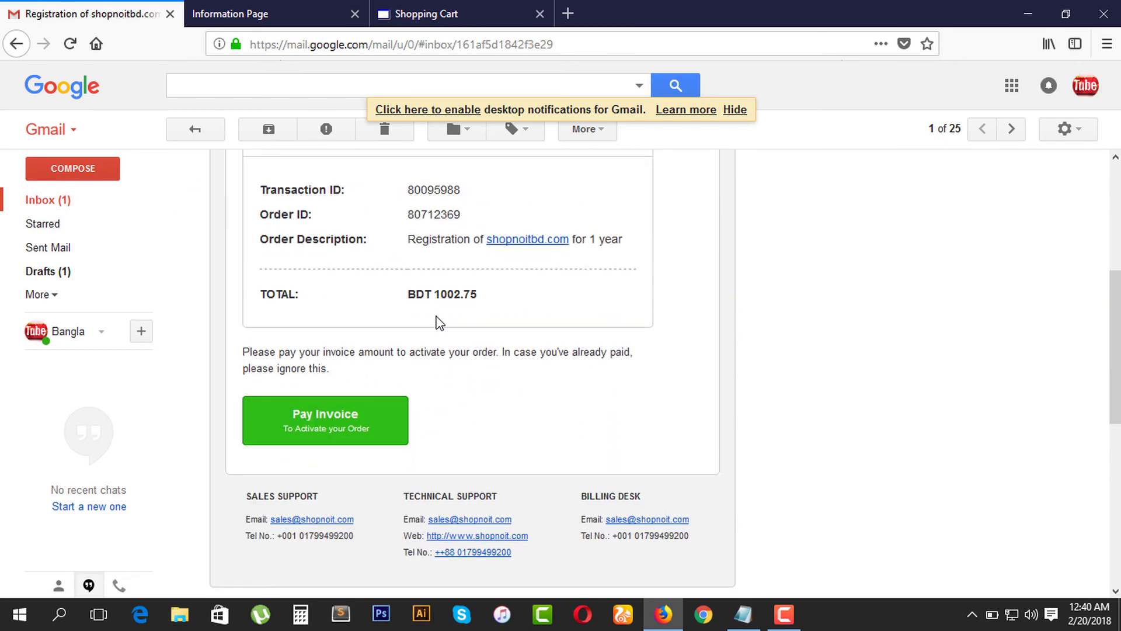
scroll(437, 315, up, 5)
Step: Check the verification confirmation page, then return to the Shopno IT order summary
click(276, 11)
click(153, 10)
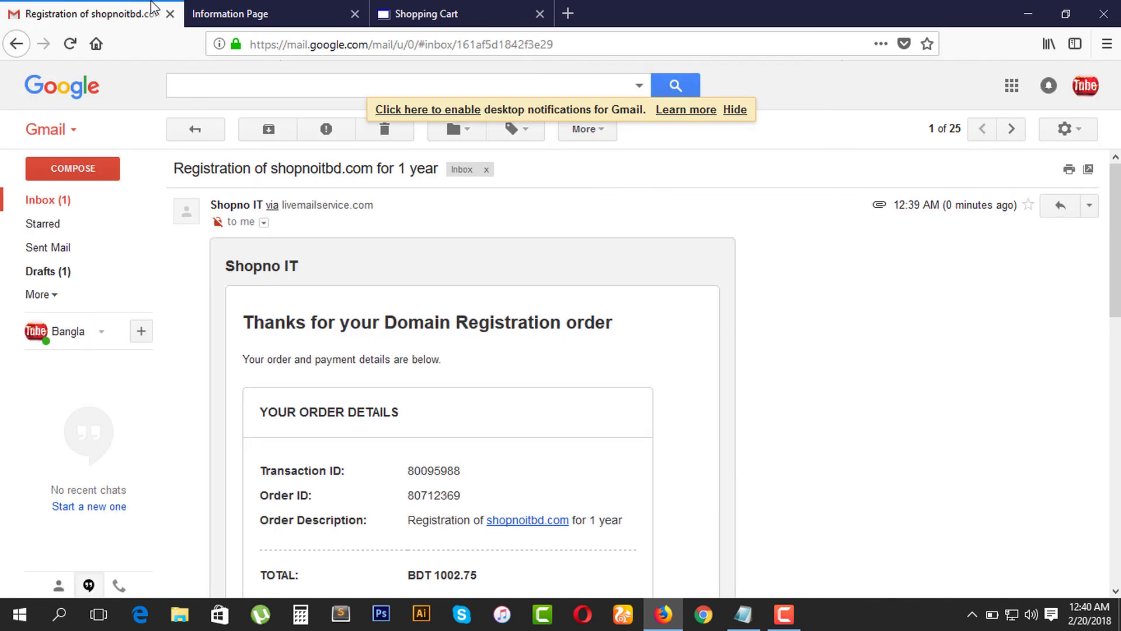
click(460, 9)
Step: Go to My Account from the Welcome menu and accept the Security Warning to reach the control panel
mouse_move(776, 89)
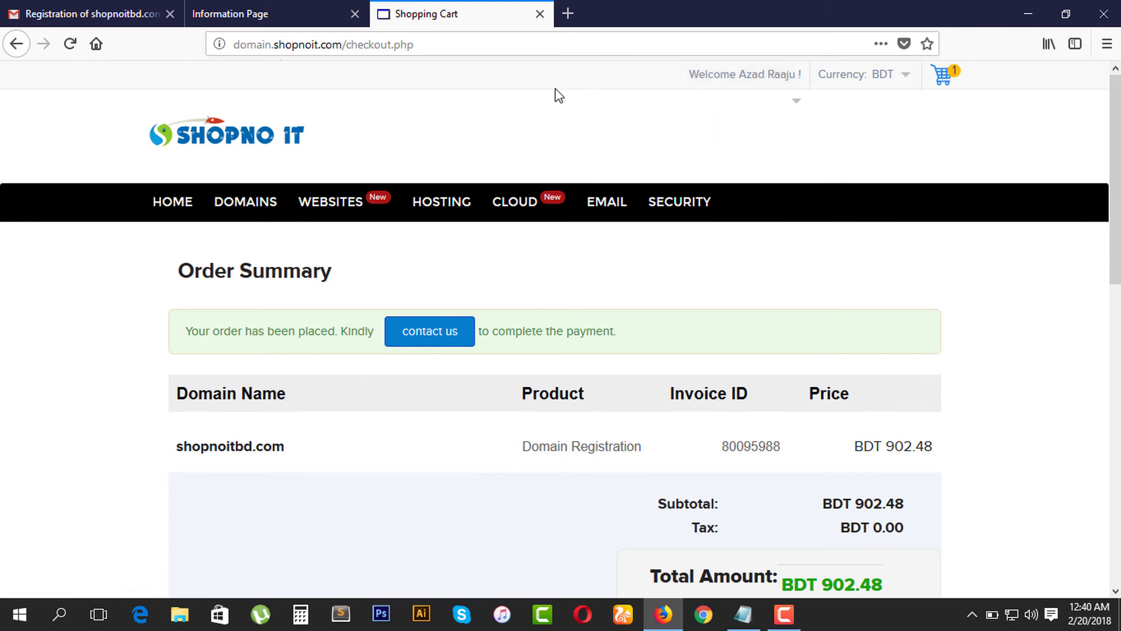
mouse_move(245, 201)
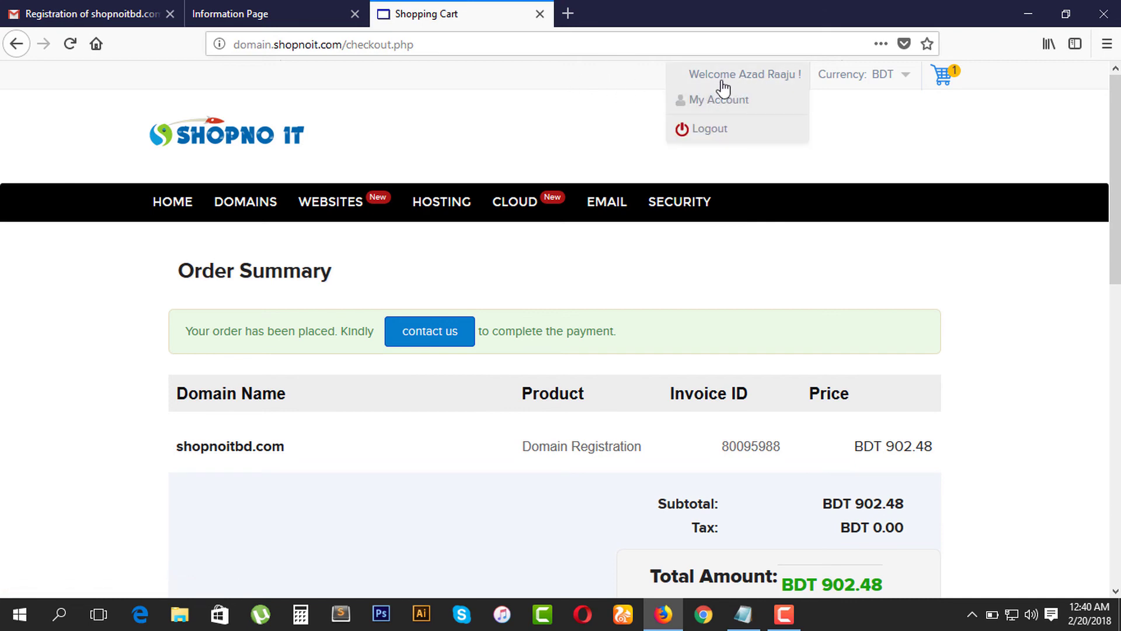
mouse_move(442, 202)
mouse_move(681, 87)
click(727, 105)
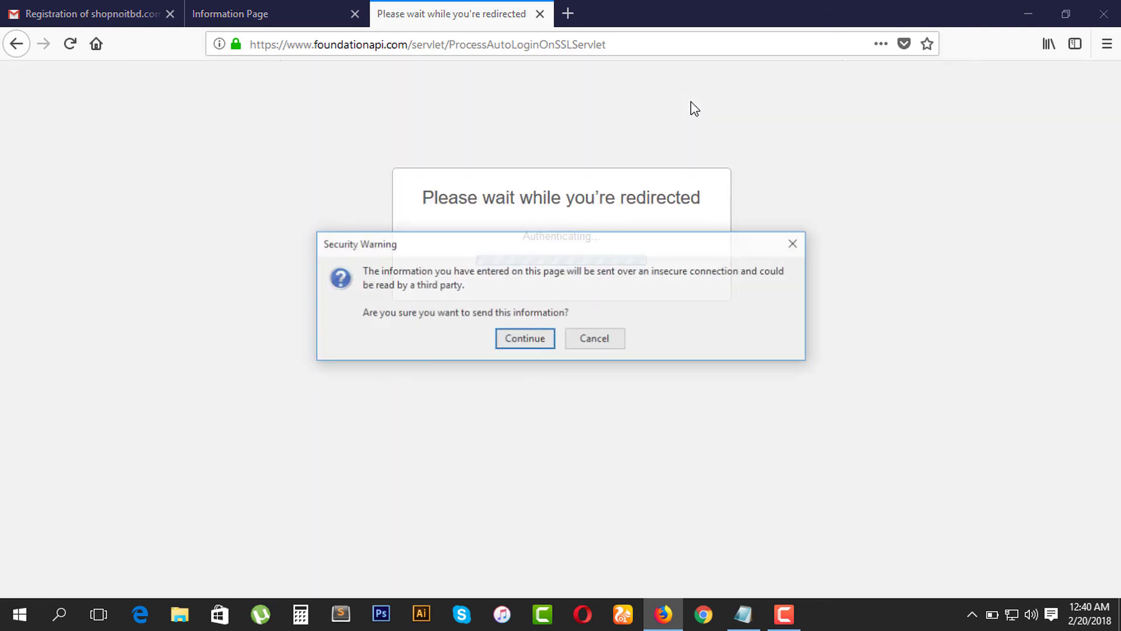
click(605, 345)
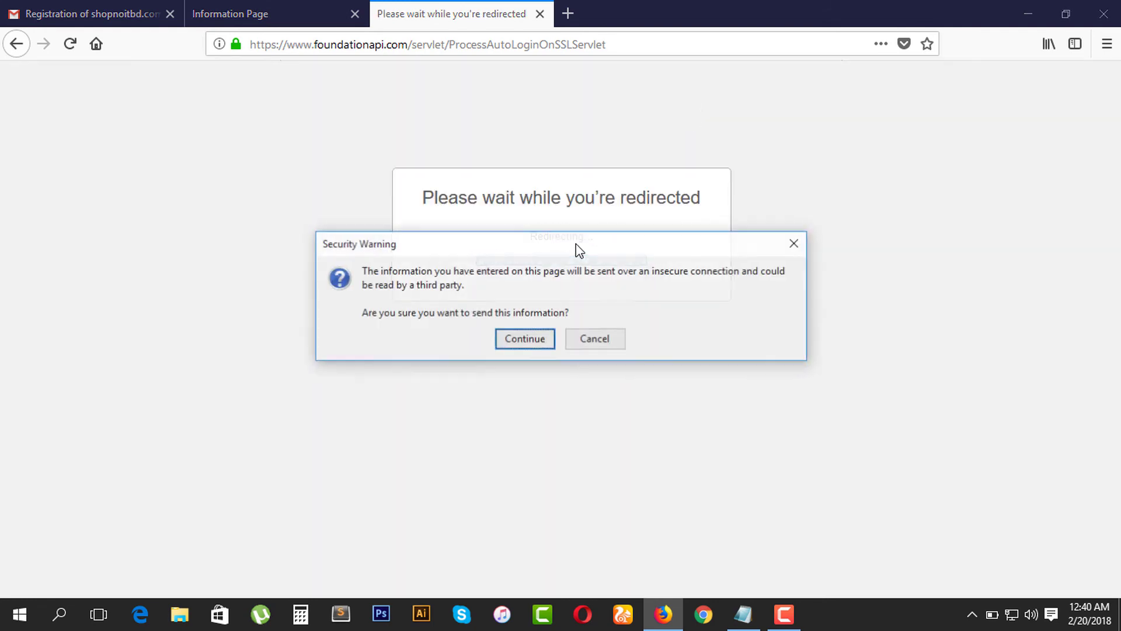
click(524, 340)
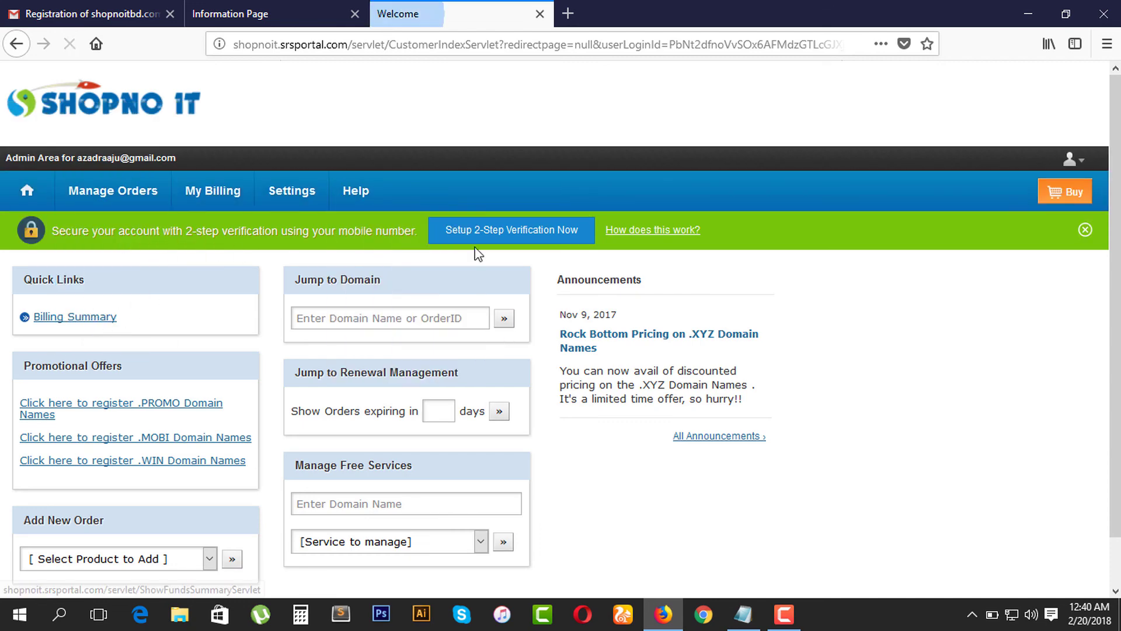
Step: Open Manage Orders > List/Search Orders and select shopnoitbd.com to view its on-hold registration
scroll(875, 281, down, 2)
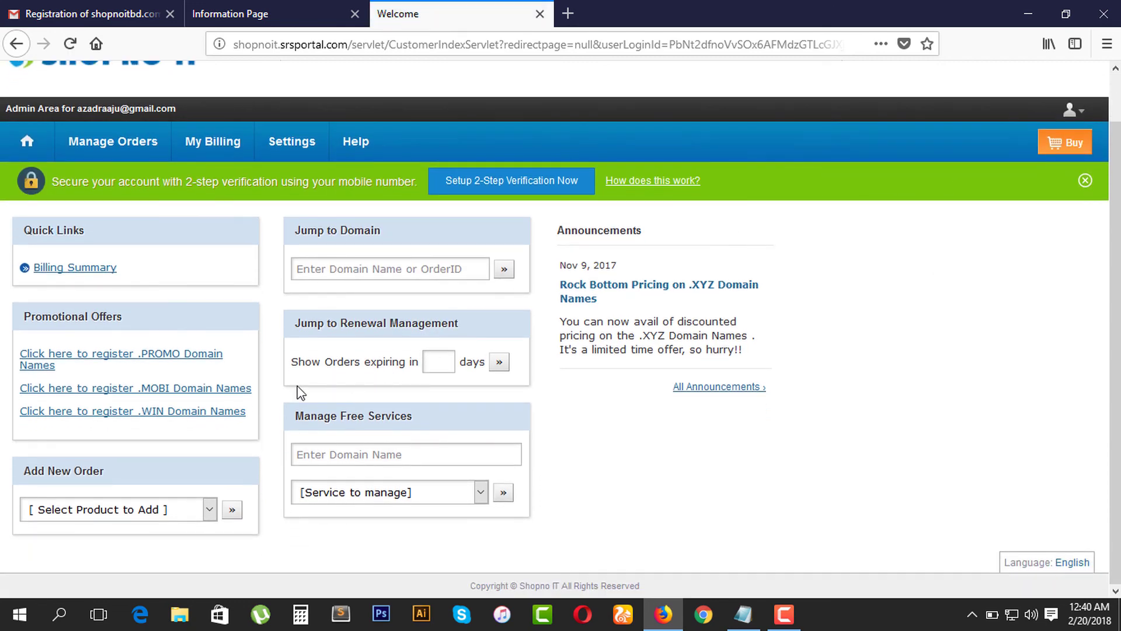
scroll(301, 392, up, 2)
mouse_move(87, 205)
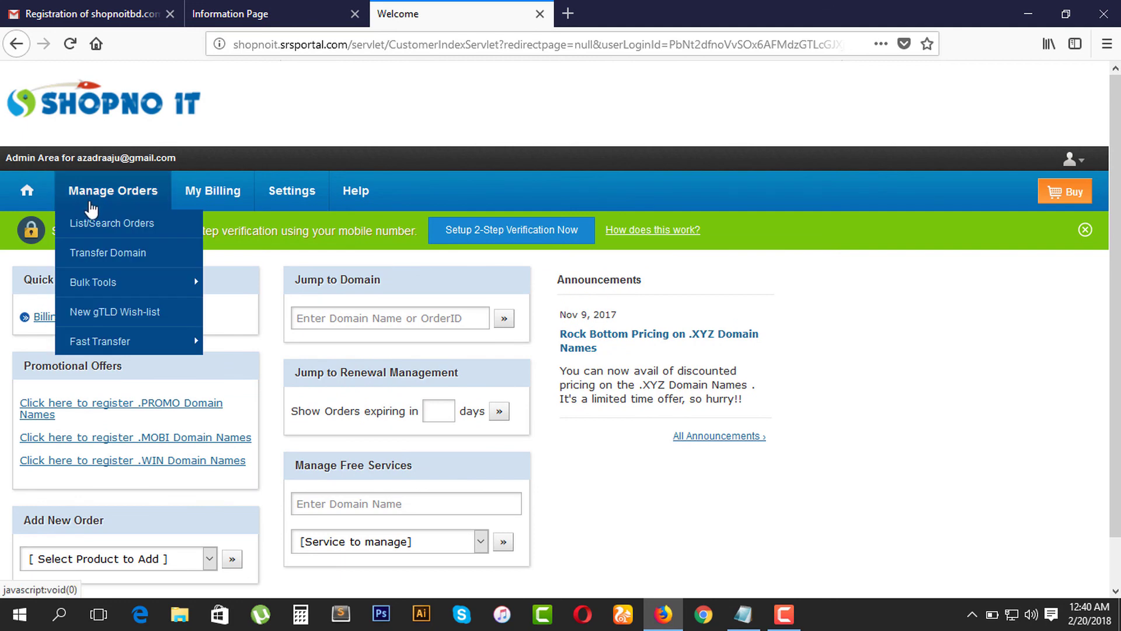
click(92, 228)
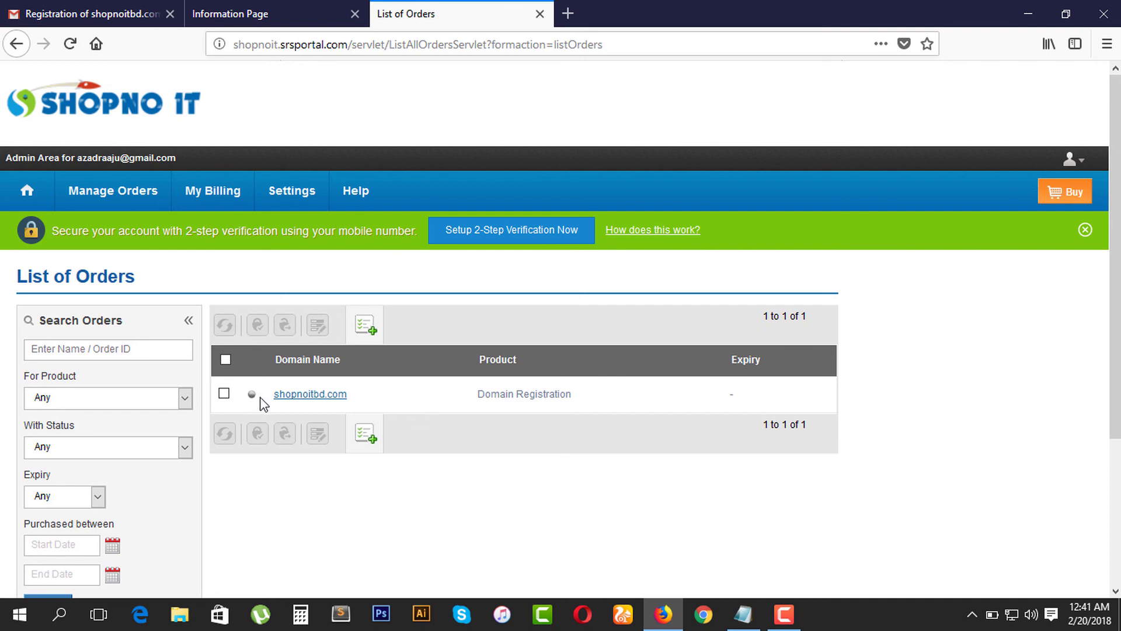
click(308, 394)
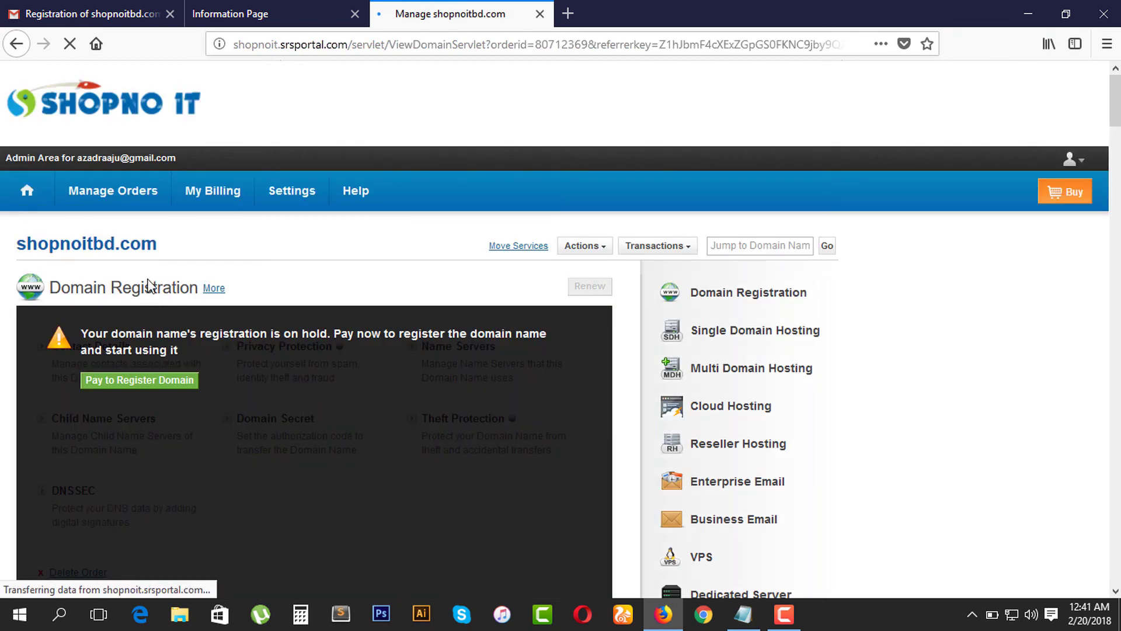
scroll(198, 334, down, 20)
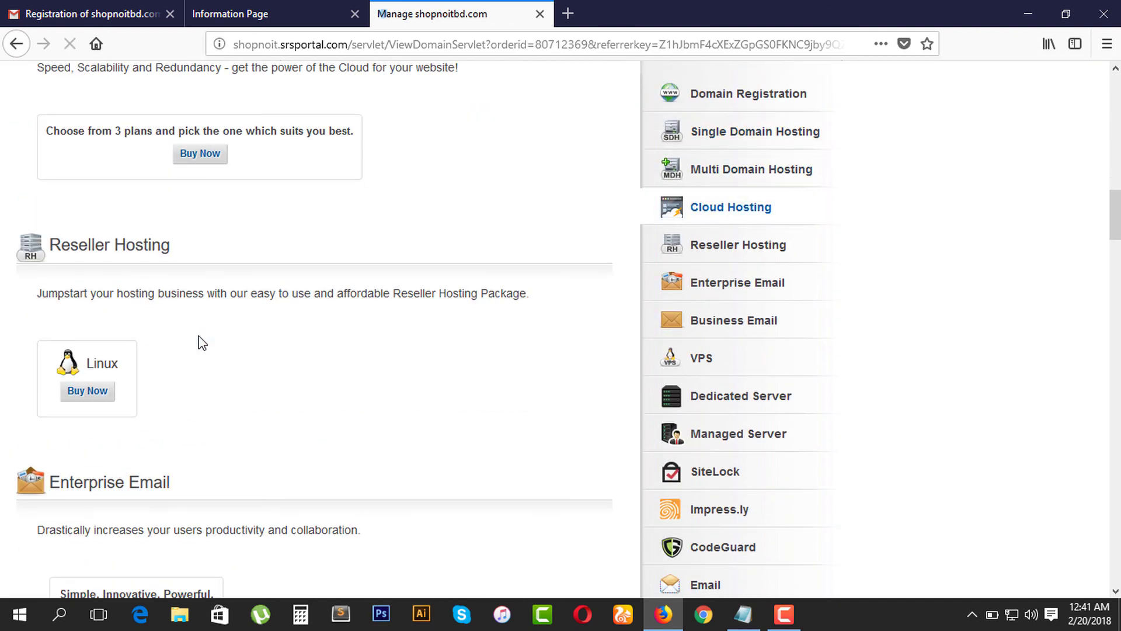